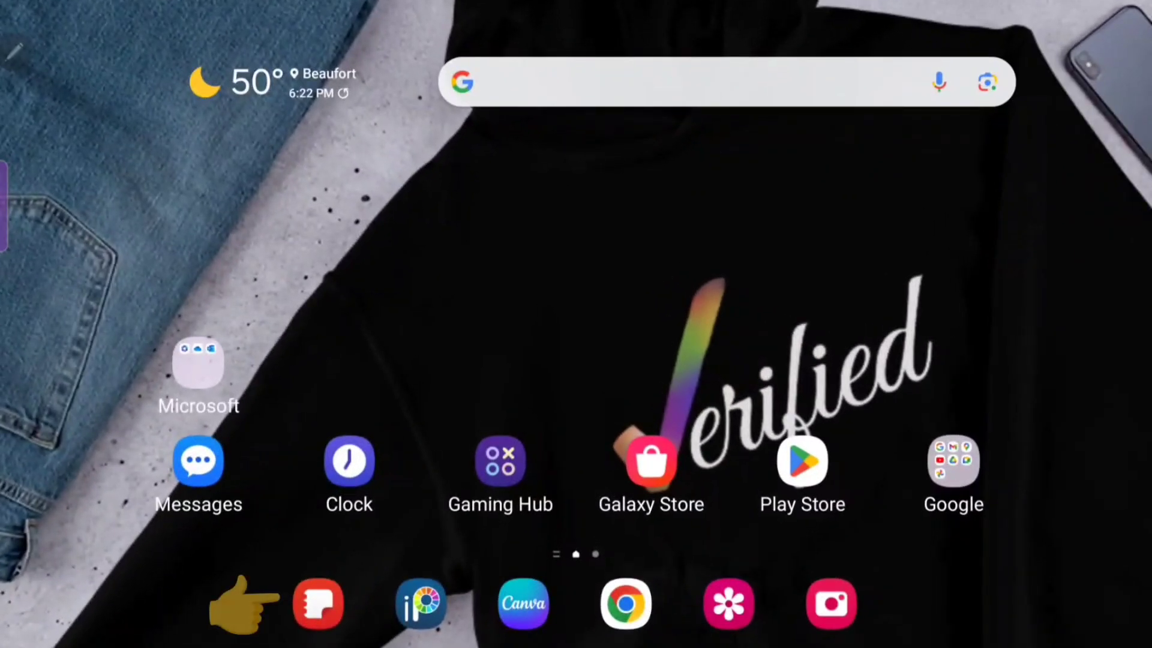
Launch Samsung Notes from the home screen dock to show its Folders list
{"action": "left_click", "coordinate": [318, 604]}
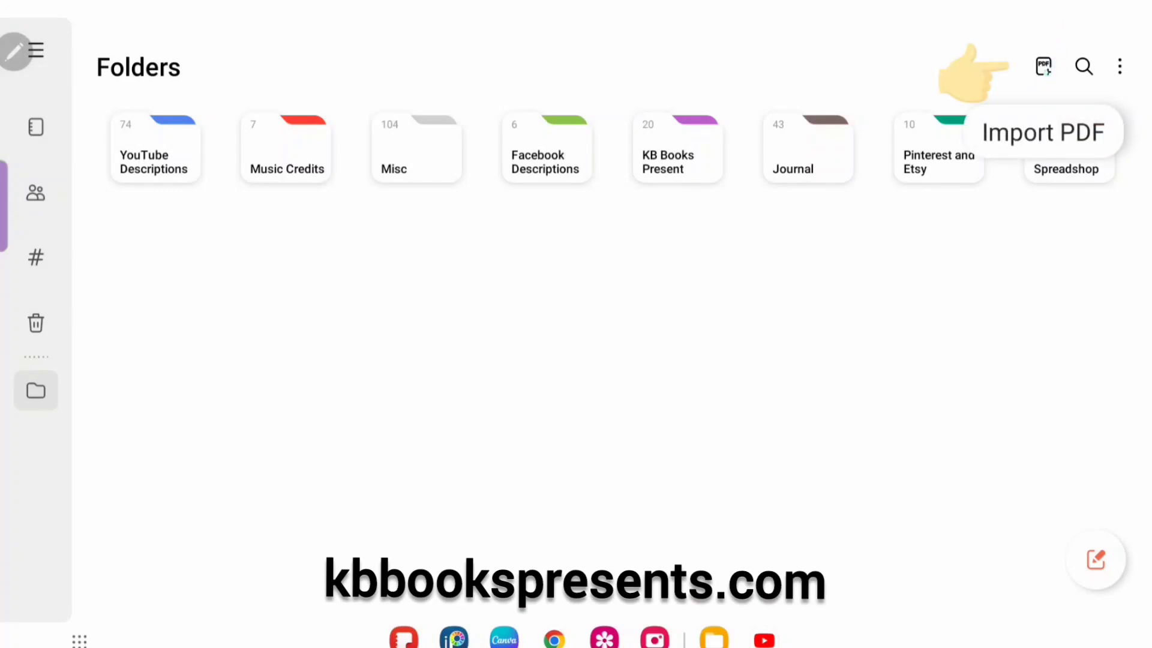
Import February2024FreePlanner.pdf as a new note
{"action": "left_click", "coordinate": [1045, 68]}
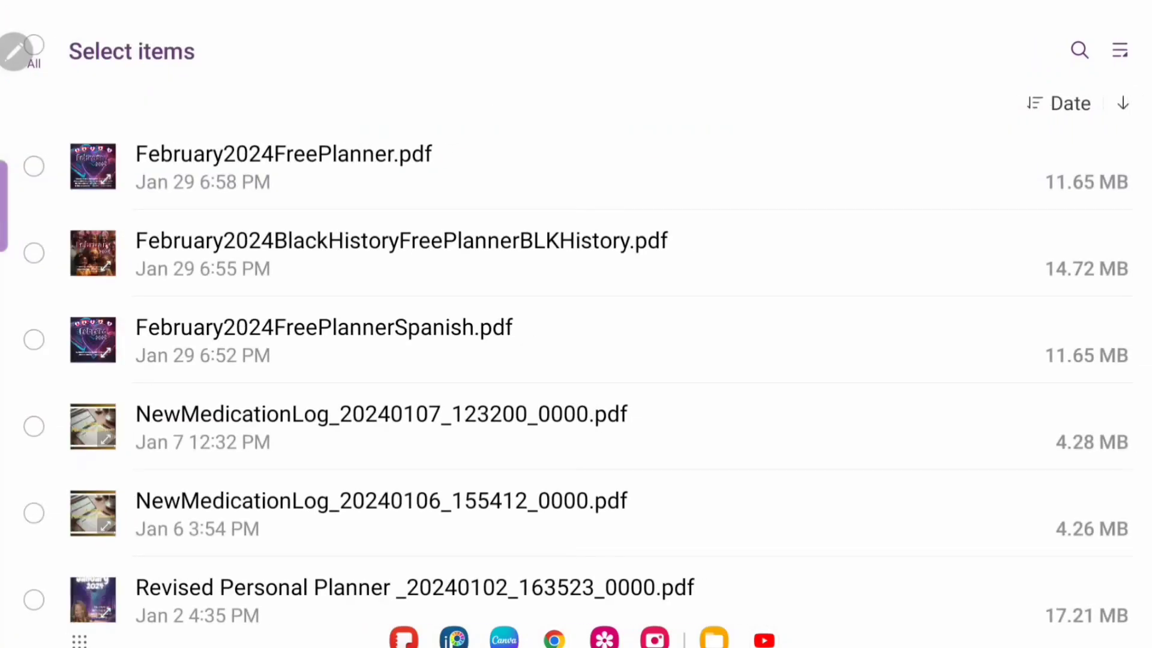
{"action": "left_click", "coordinate": [397, 172]}
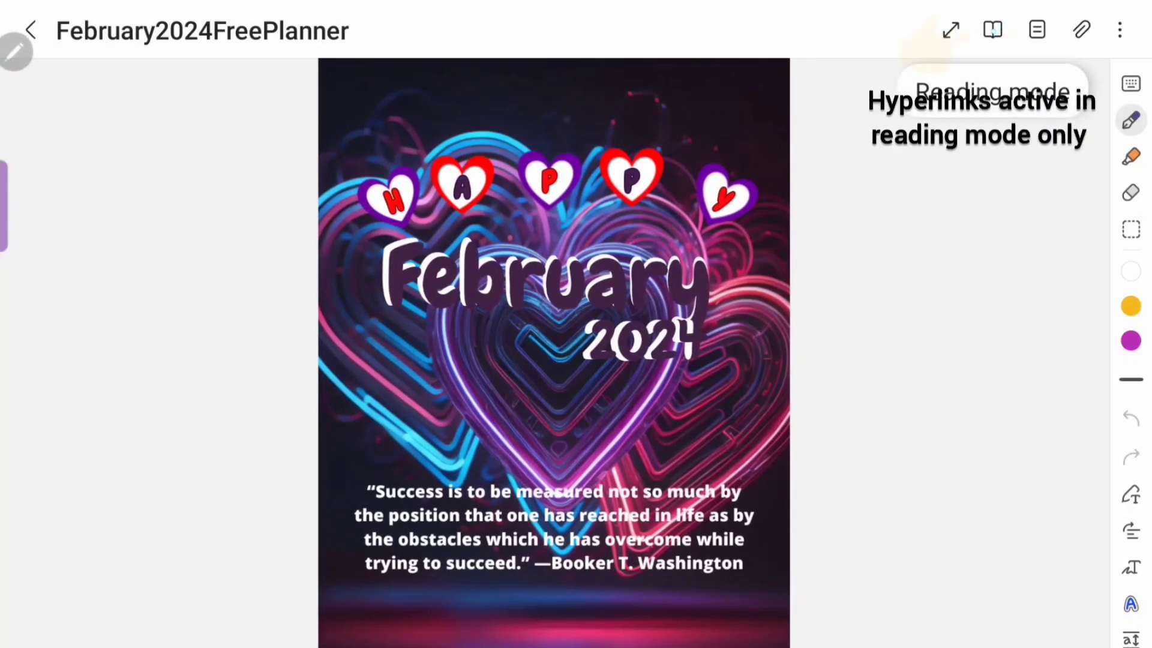
Switch the planner to reading mode and retype the title's ending, keeping February2024FreePlanner
{"action": "left_click", "coordinate": [993, 30]}
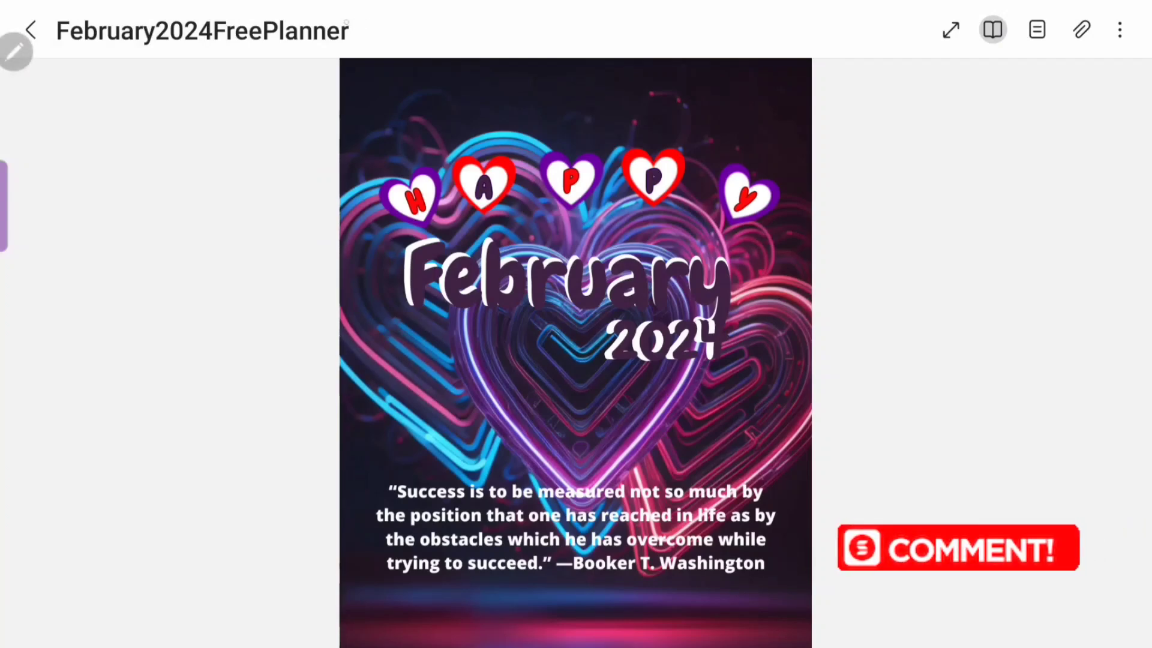
{"action": "left_click", "coordinate": [203, 30]}
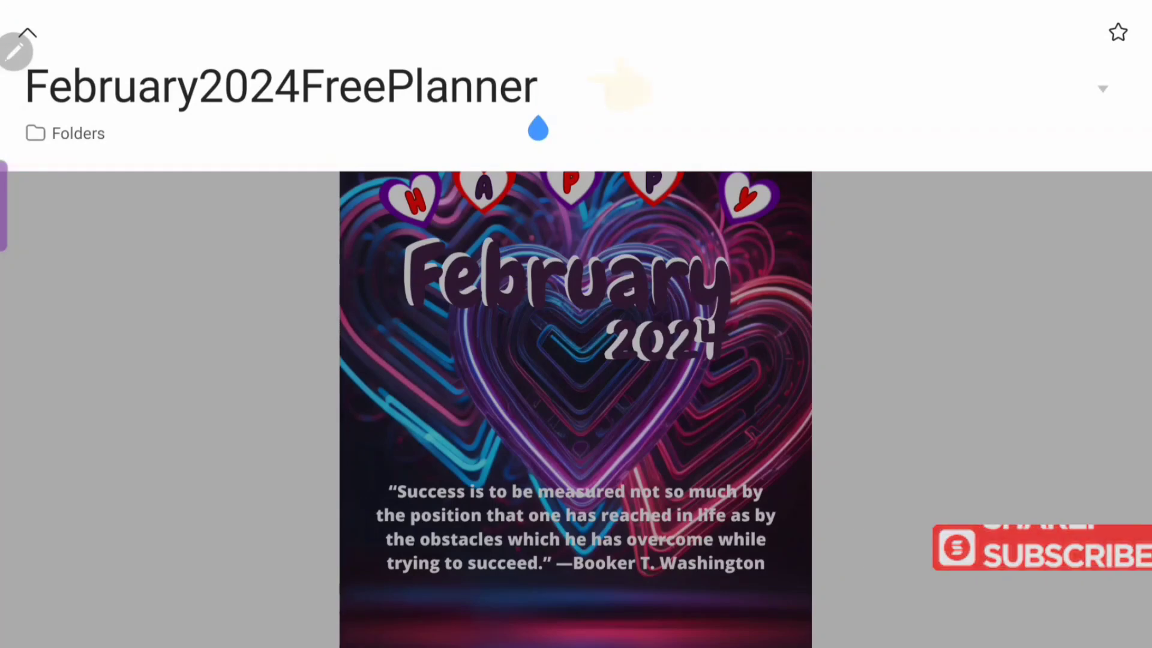
{"action": "key", "text": "BackSpace"}
{"action": "key", "text": "BackSpace"}
{"action": "key", "text": "BackSpace"}
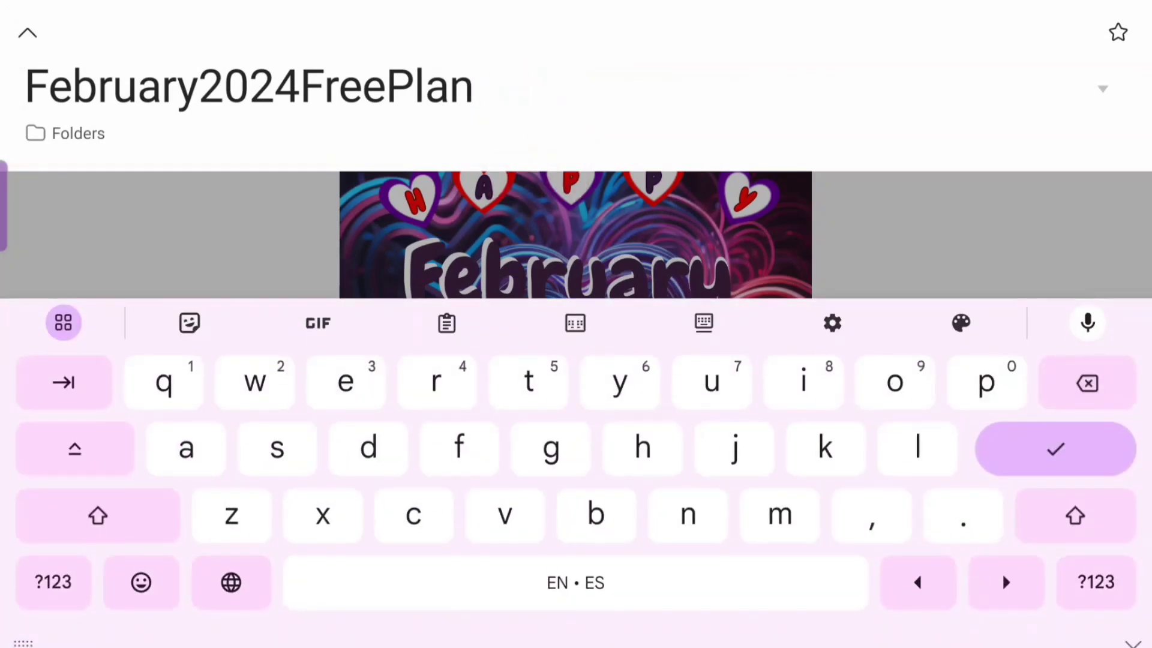
{"action": "type", "text": "er"}
{"action": "key", "text": "Return"}
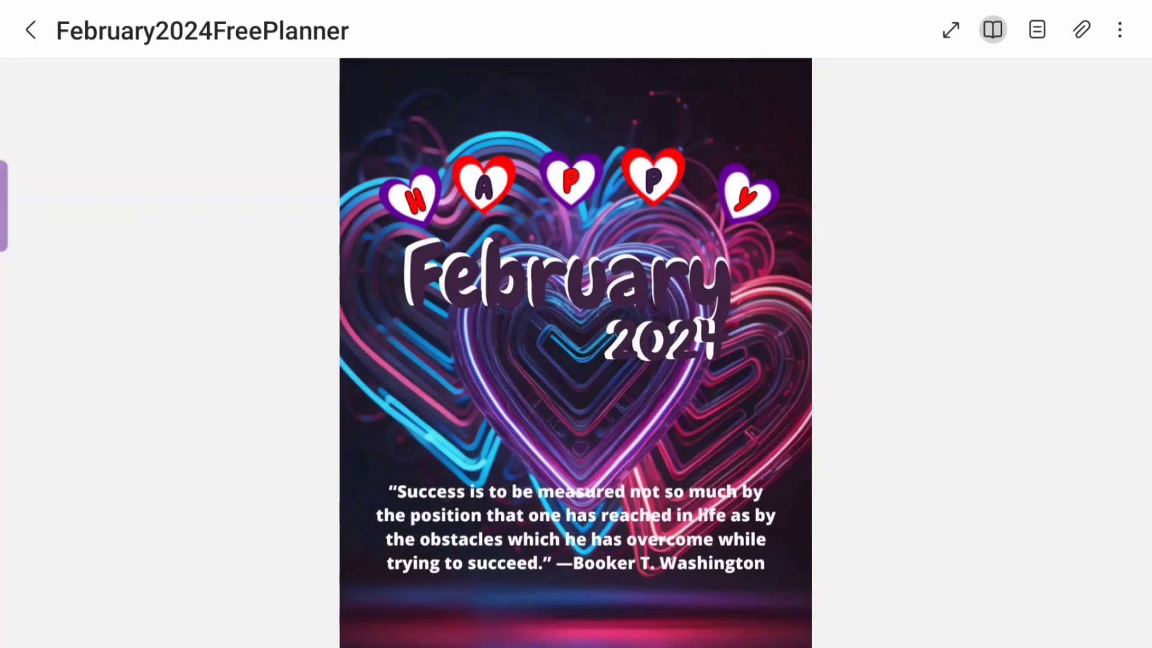
{"action": "scroll", "coordinate": [577, 351], "scroll_direction": "right", "scroll_amount": 5}
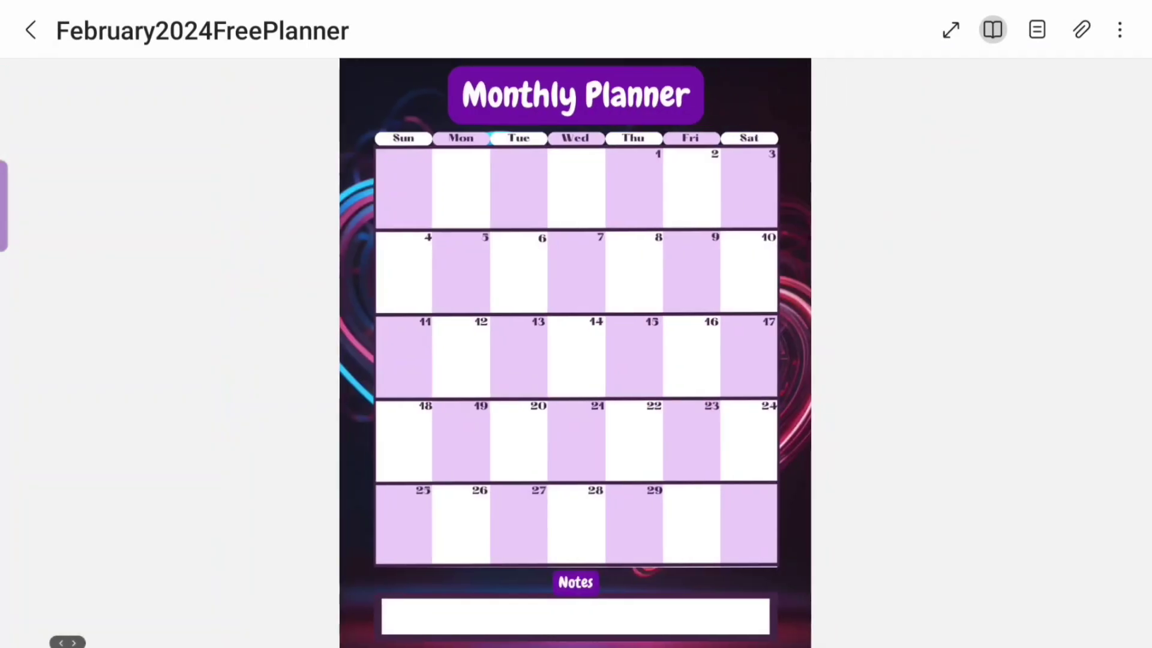
{"action": "scroll", "coordinate": [540, 180], "scroll_direction": "up", "scroll_amount": 5}
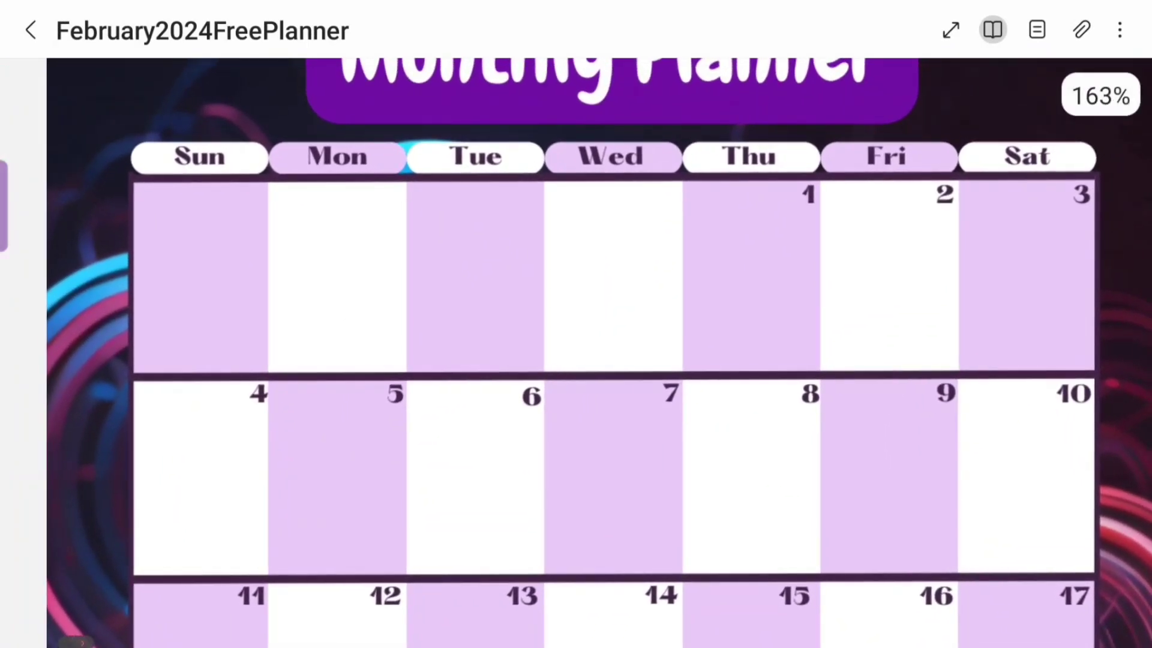
{"action": "scroll", "coordinate": [576, 351], "scroll_direction": "down", "scroll_amount": 3}
{"action": "scroll", "coordinate": [577, 351], "scroll_direction": "down", "scroll_amount": 1}
{"action": "scroll", "coordinate": [576, 352], "scroll_direction": "down", "scroll_amount": 2}
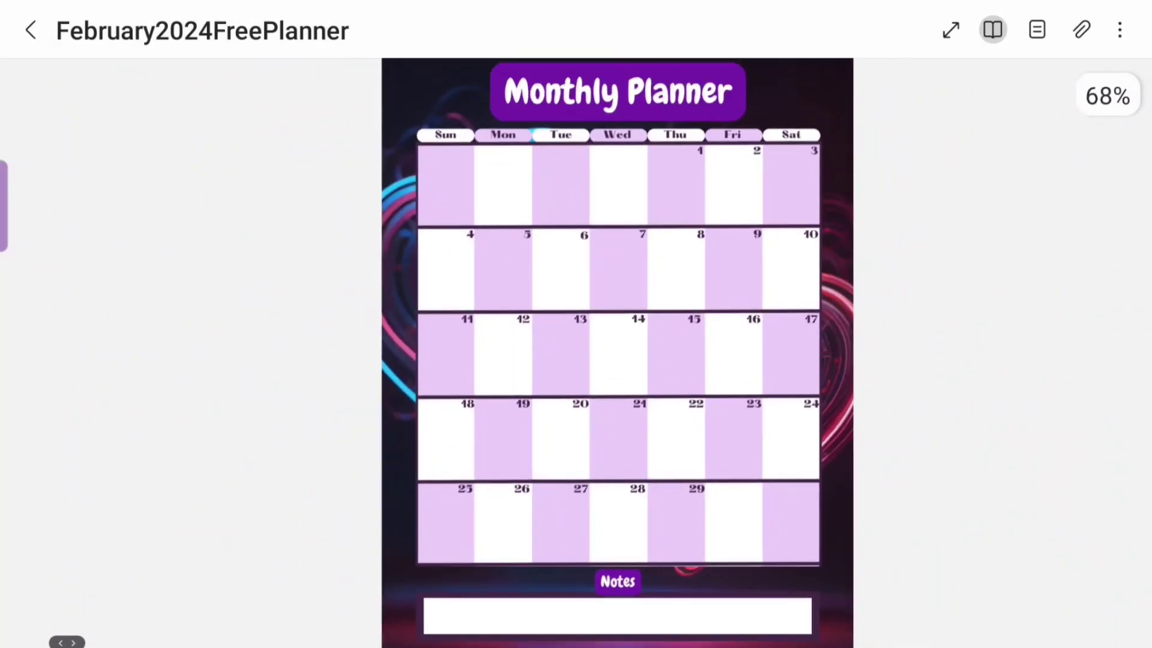
{"action": "scroll", "coordinate": [576, 351], "scroll_direction": "right", "scroll_amount": 5}
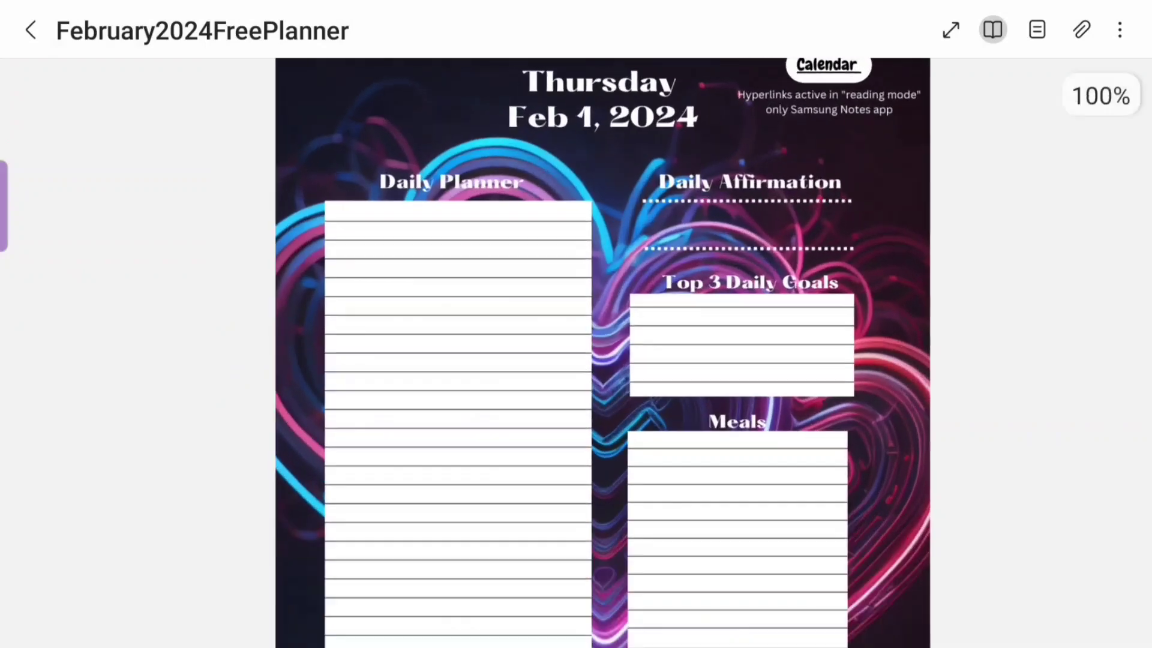
{"action": "scroll", "coordinate": [577, 271], "scroll_direction": "up", "scroll_amount": 3}
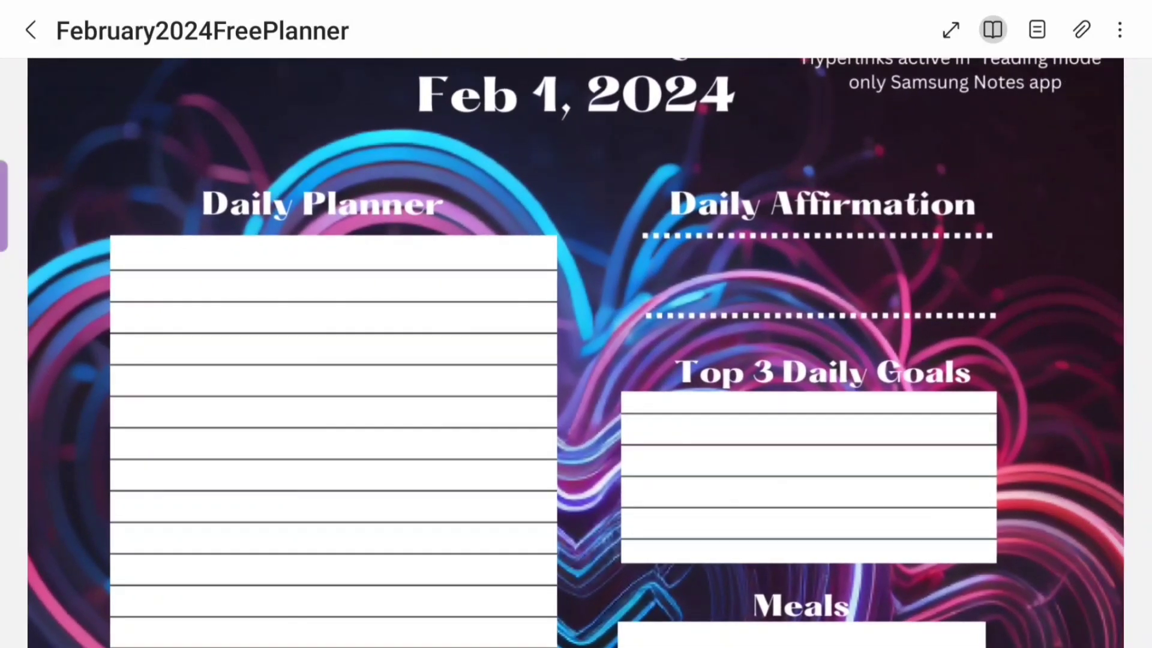
{"action": "scroll", "coordinate": [577, 351], "scroll_direction": "down", "scroll_amount": 3}
{"action": "scroll", "coordinate": [577, 351], "scroll_direction": "down", "scroll_amount": 4}
{"action": "scroll", "coordinate": [576, 352], "scroll_direction": "down", "scroll_amount": 1}
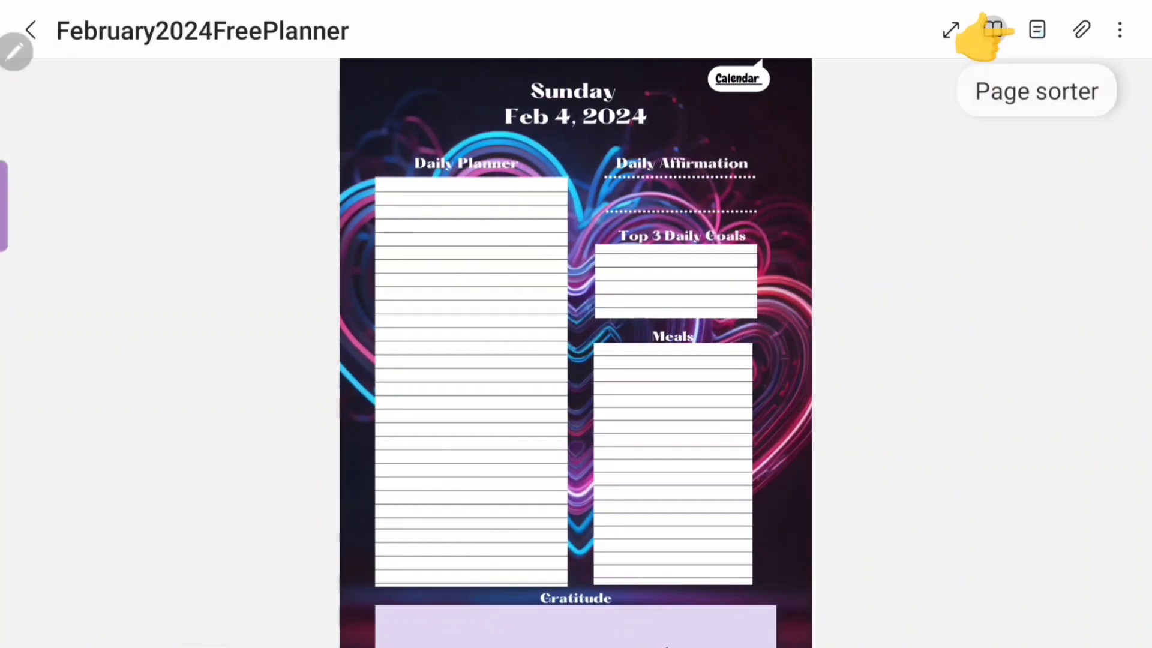
Jump to the Memory Log page (page 32) through the page sorter
{"action": "left_click", "coordinate": [993, 30]}
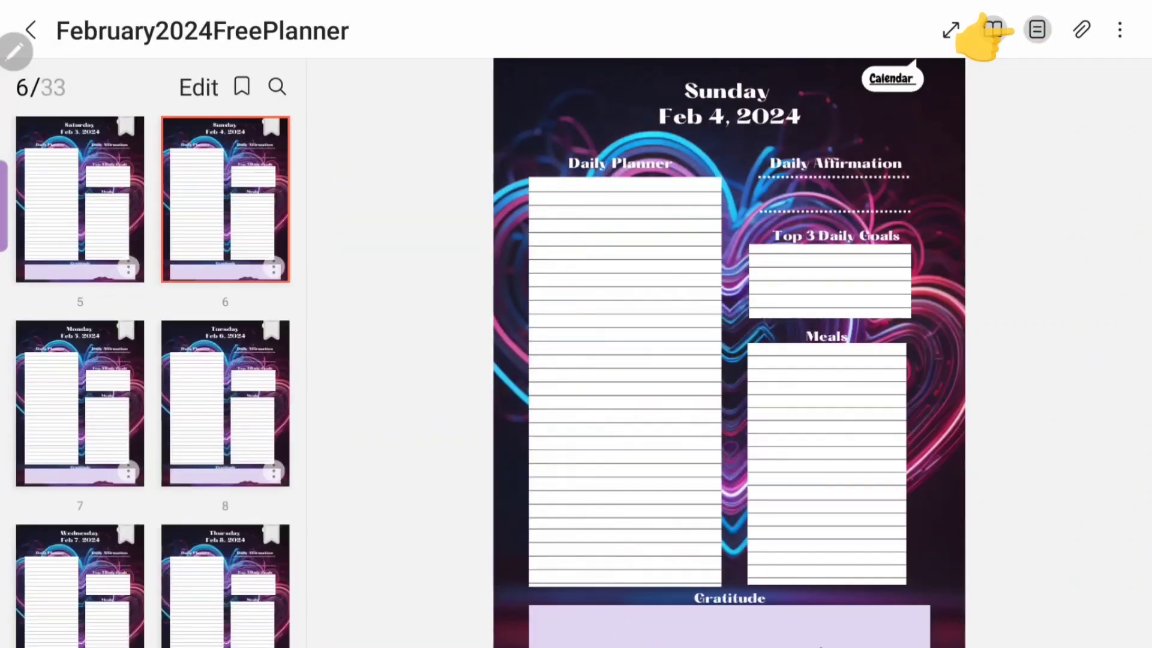
{"action": "scroll", "coordinate": [153, 378], "scroll_direction": "down", "scroll_amount": 10}
{"action": "scroll", "coordinate": [154, 378], "scroll_direction": "down", "scroll_amount": 3}
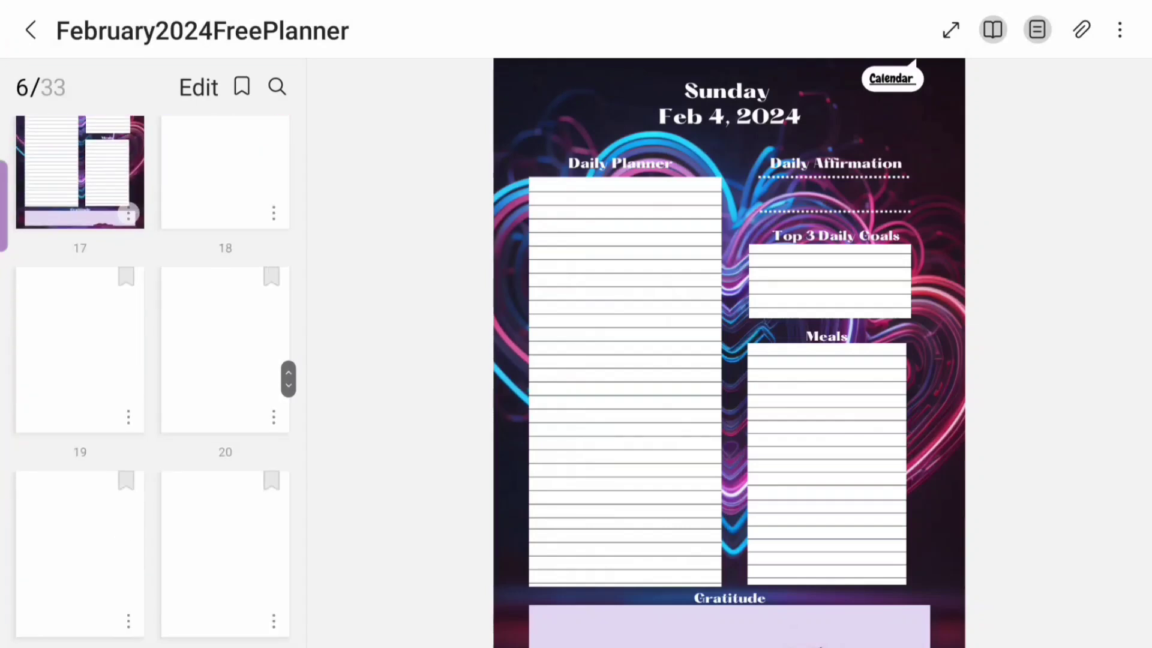
{"action": "scroll", "coordinate": [153, 379], "scroll_direction": "down", "scroll_amount": 5}
{"action": "scroll", "coordinate": [154, 379], "scroll_direction": "down", "scroll_amount": 8}
{"action": "scroll", "coordinate": [153, 379], "scroll_direction": "down", "scroll_amount": 3}
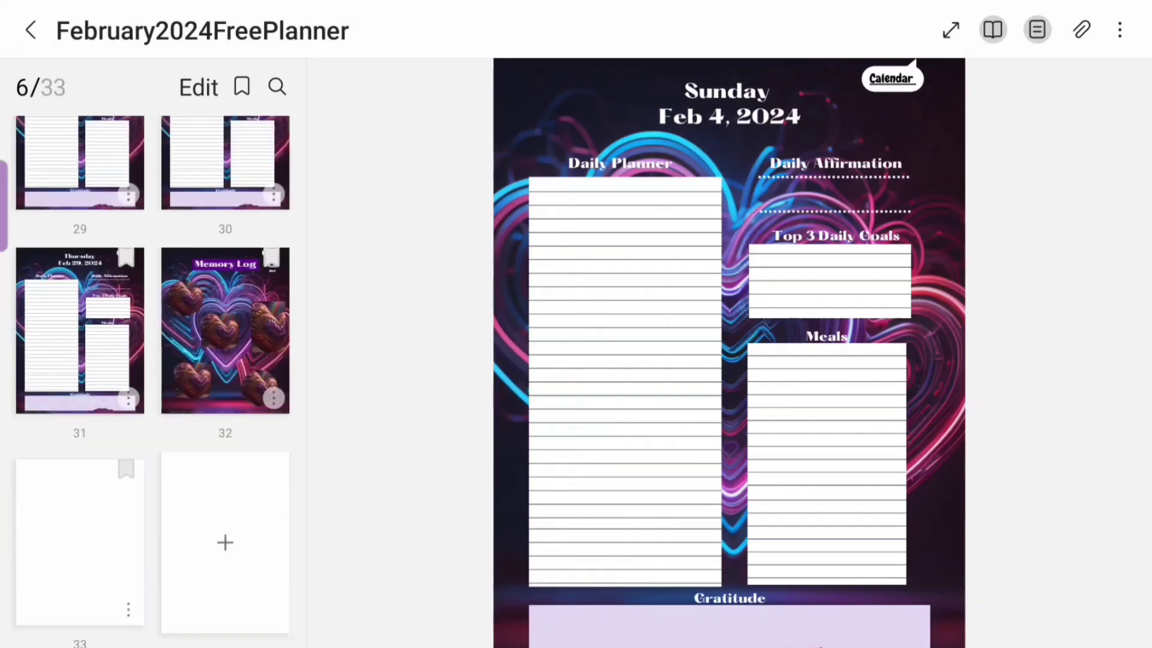
{"action": "left_click", "coordinate": [225, 331]}
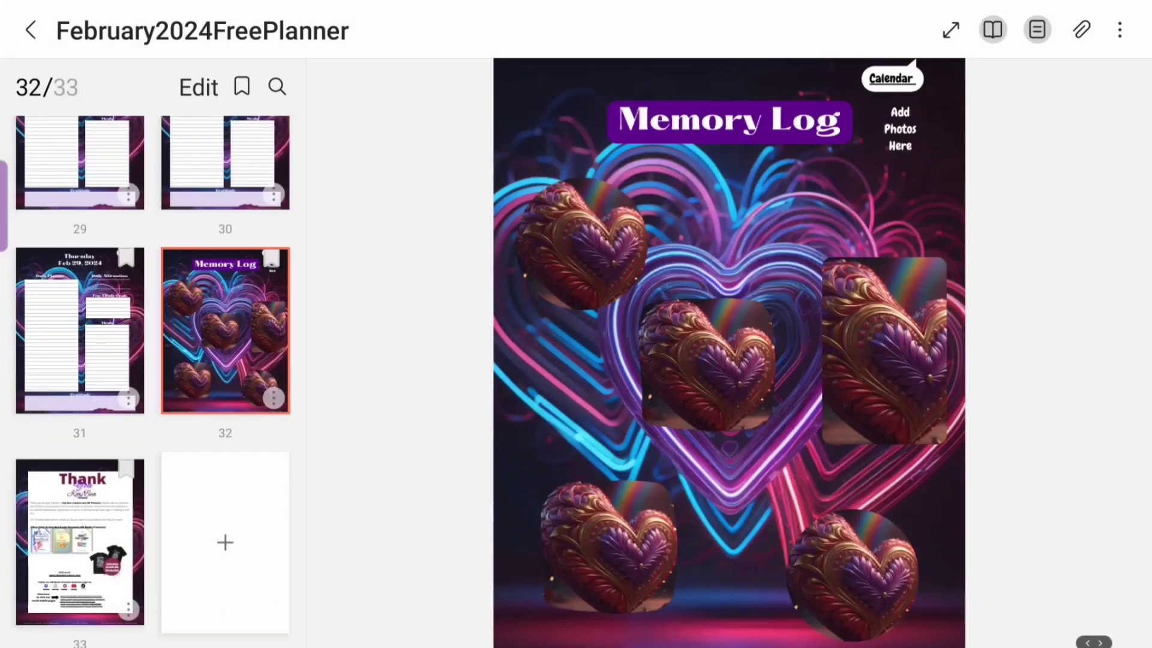
{"action": "left_click", "coordinate": [1038, 30]}
{"action": "scroll", "coordinate": [581, 360], "scroll_direction": "up", "scroll_amount": 2}
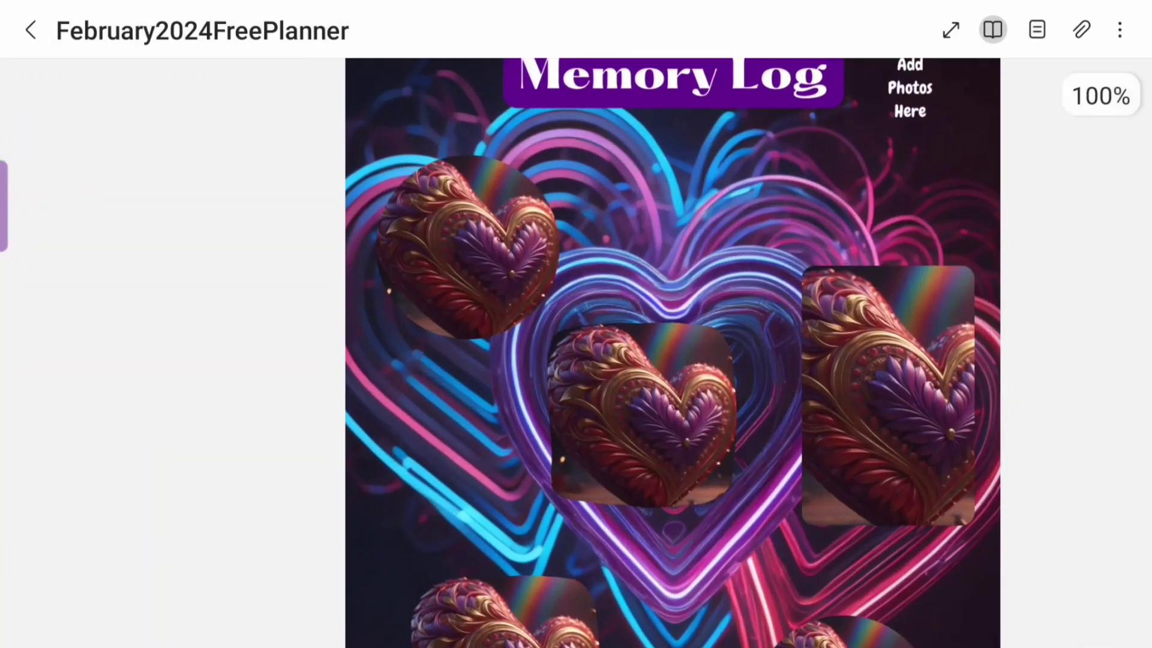
{"action": "scroll", "coordinate": [581, 361], "scroll_direction": "down", "scroll_amount": 1}
{"action": "scroll", "coordinate": [581, 360], "scroll_direction": "down", "scroll_amount": 1}
{"action": "scroll", "coordinate": [581, 360], "scroll_direction": "down", "scroll_amount": 2}
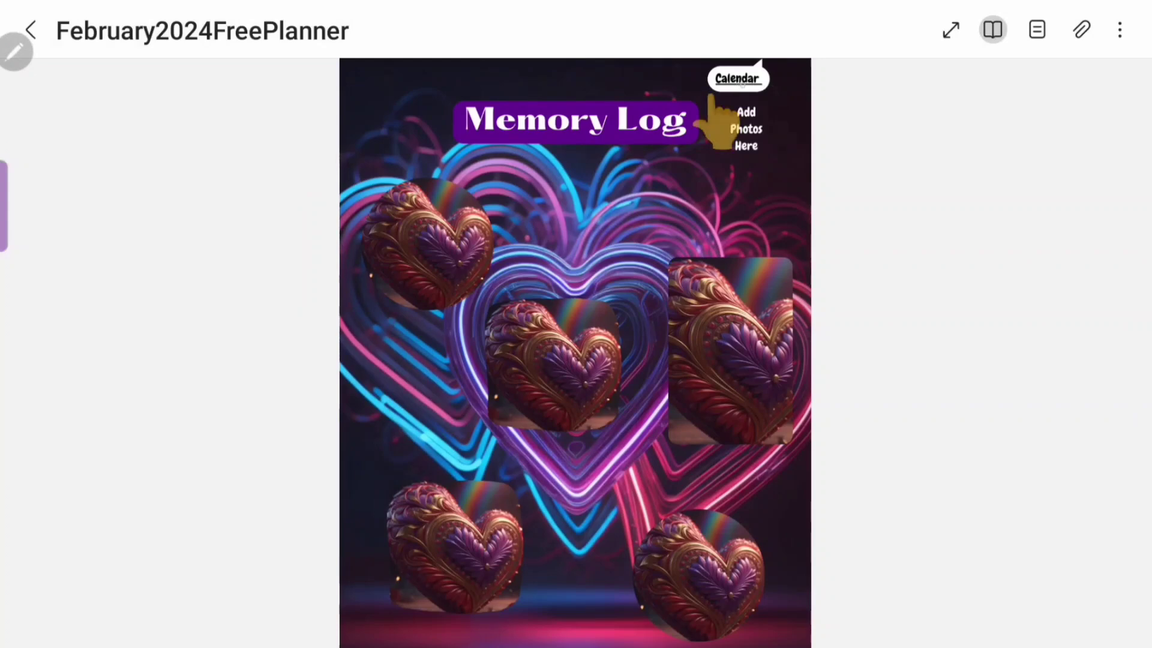
Follow the Calendar link, flip through the Feb 1 and Feb 2 pages, and return to the calendar
{"action": "left_click", "coordinate": [737, 79]}
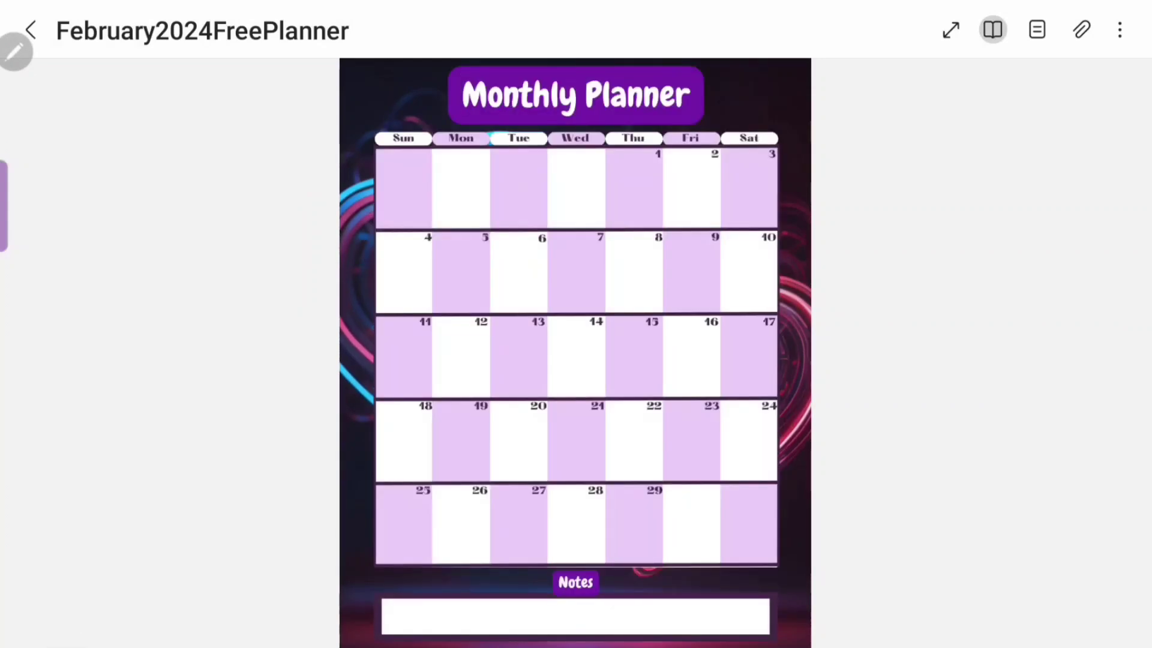
{"action": "left_click_drag", "start_coordinate": [631, 361], "coordinate": [432, 360]}
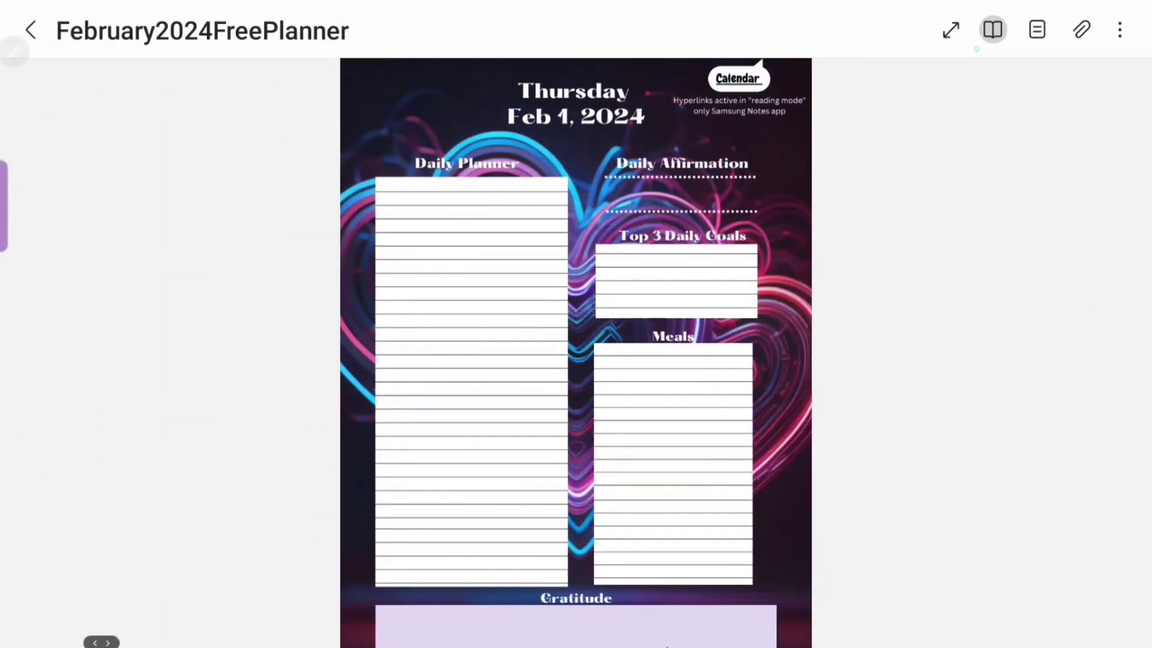
{"action": "left_click_drag", "start_coordinate": [630, 360], "coordinate": [433, 360]}
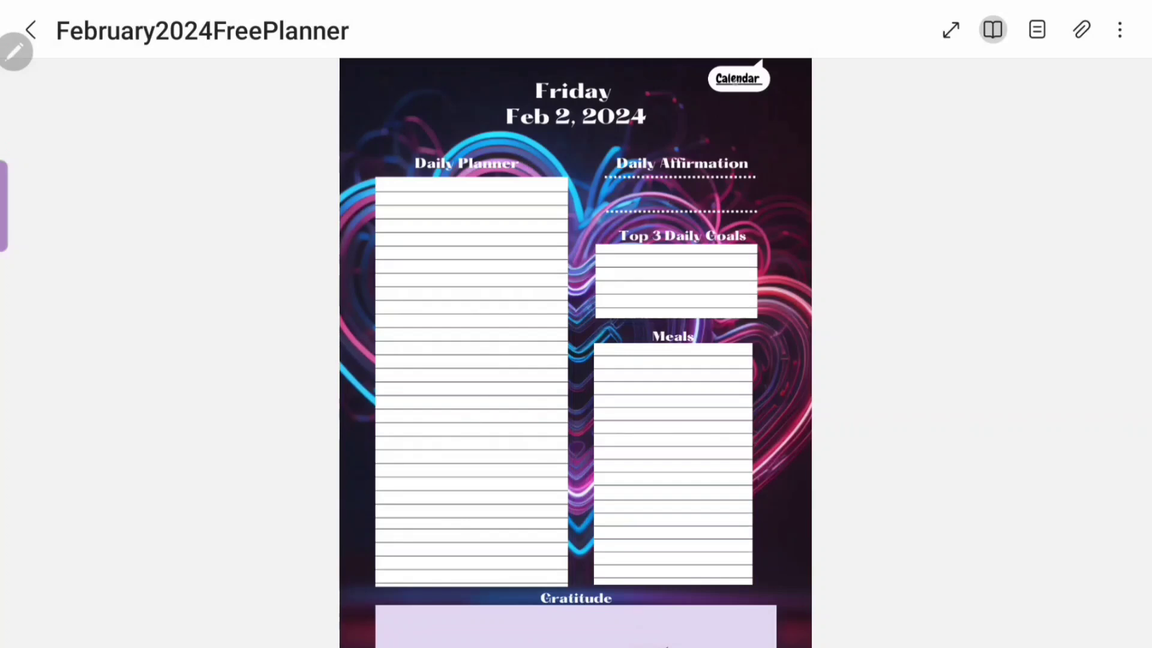
{"action": "left_click", "coordinate": [737, 79]}
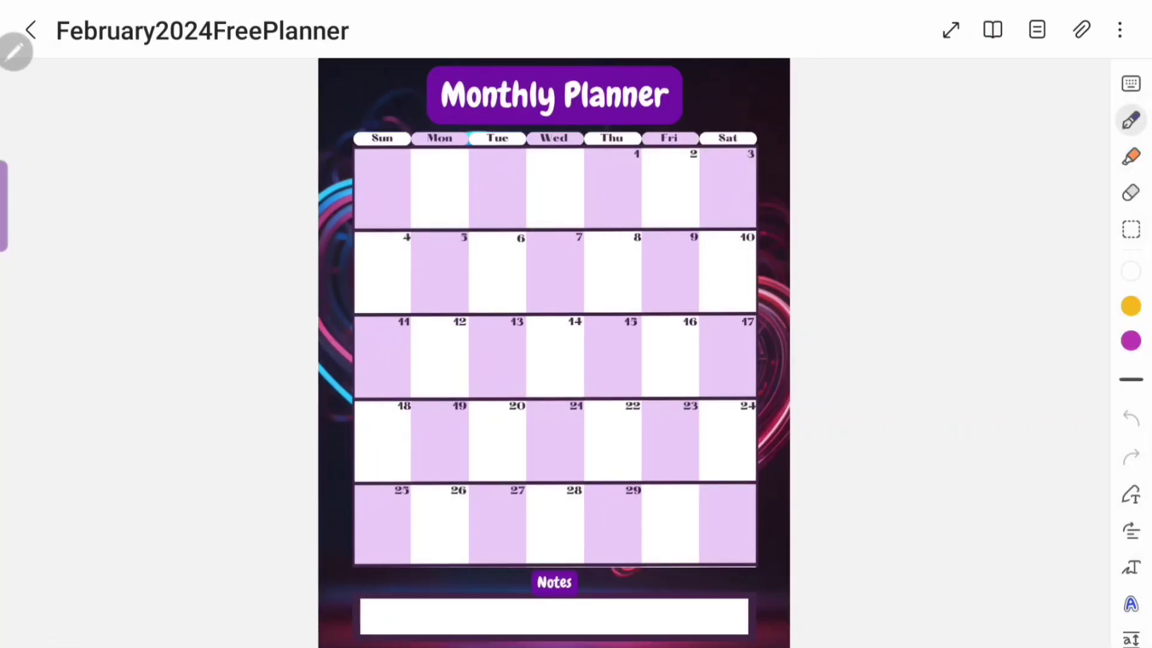
Dab a purple highlighter marker in the Thursday Feb 1 calendar cell
{"action": "left_click", "coordinate": [1131, 156]}
{"action": "left_click", "coordinate": [1131, 156]}
{"action": "left_click", "coordinate": [838, 364]}
{"action": "left_click", "coordinate": [1060, 96]}
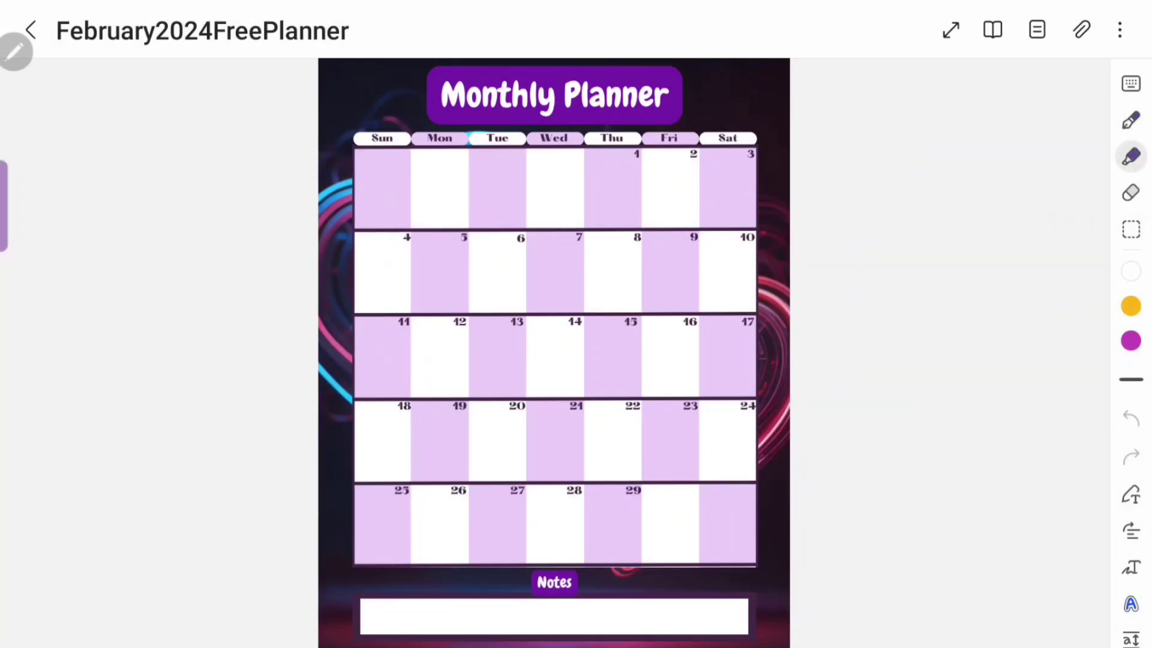
{"action": "scroll", "coordinate": [577, 226], "scroll_direction": "up", "scroll_amount": 3}
{"action": "scroll", "coordinate": [576, 226], "scroll_direction": "up", "scroll_amount": 3}
{"action": "scroll", "coordinate": [577, 361], "scroll_direction": "down", "scroll_amount": 1}
{"action": "left_click", "coordinate": [414, 332]}
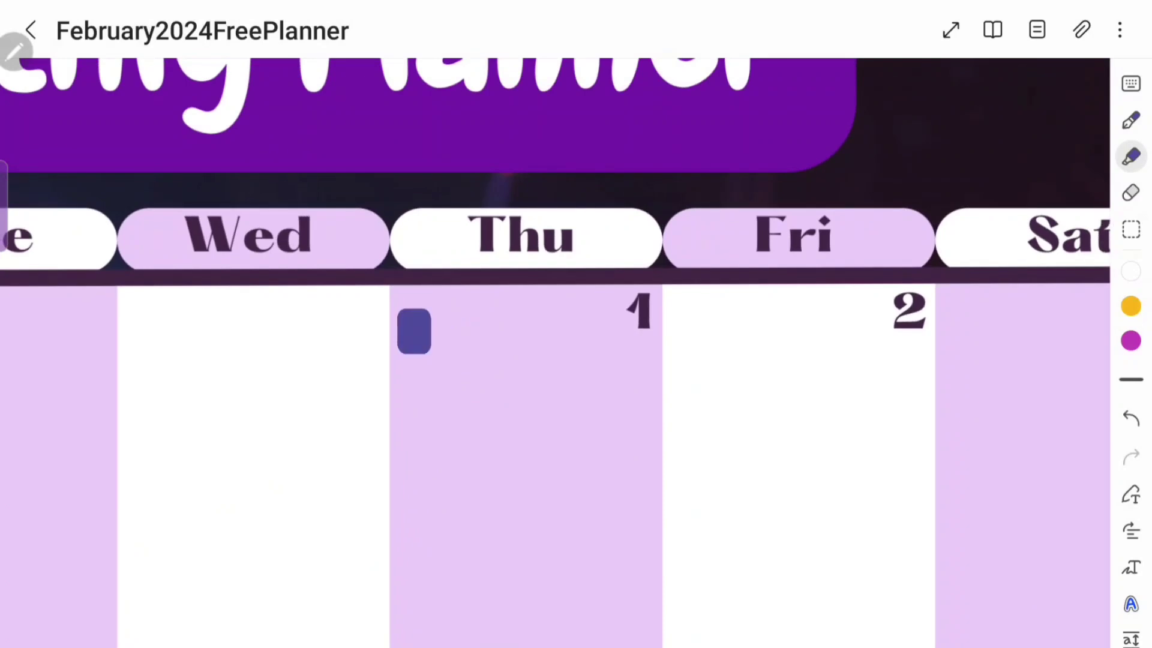
With the pen selected, paste the green owl sticker from the clipboard onto Feb 5
{"action": "left_click", "coordinate": [1131, 121]}
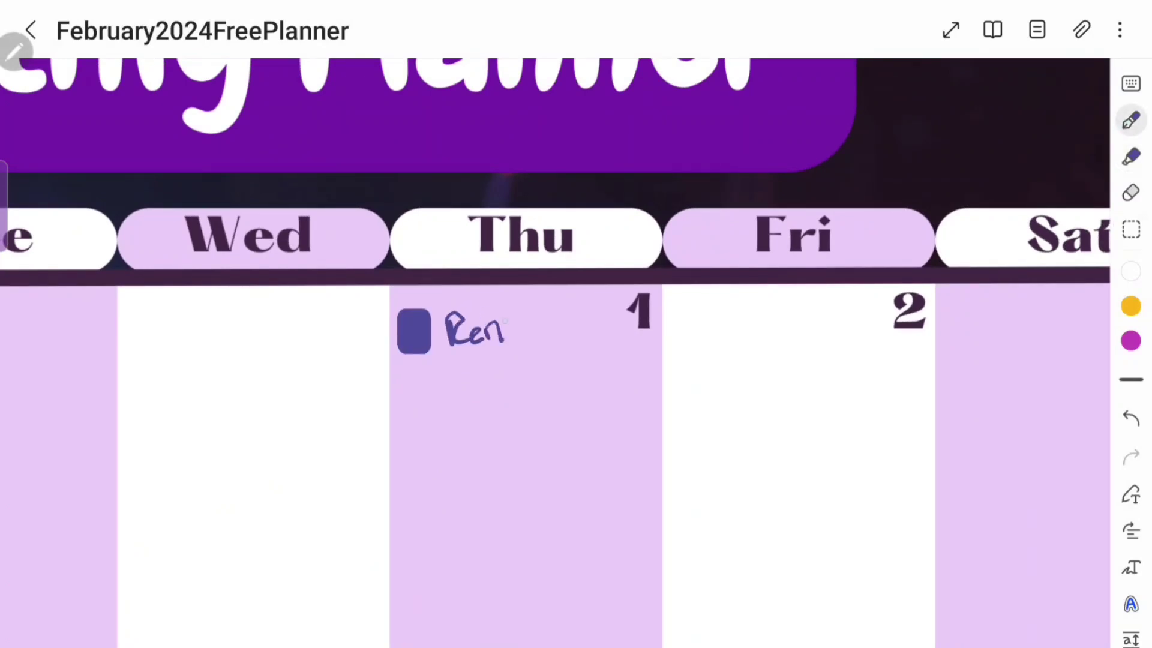
{"action": "scroll", "coordinate": [577, 360], "scroll_direction": "down", "scroll_amount": 5}
{"action": "scroll", "coordinate": [576, 360], "scroll_direction": "down", "scroll_amount": 1}
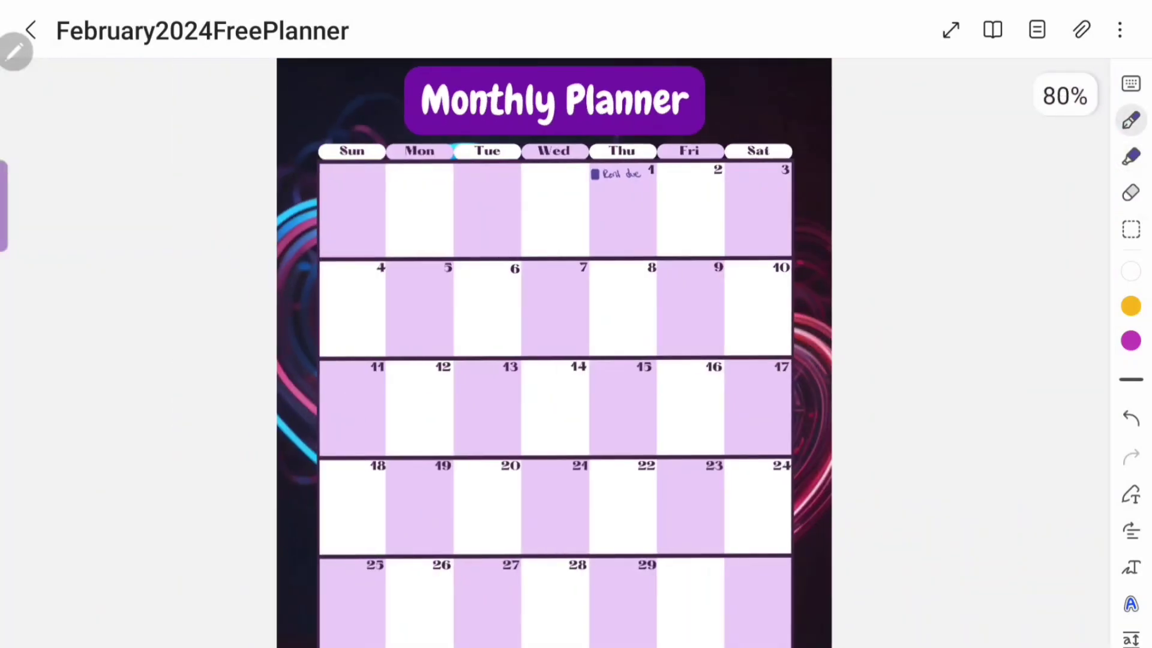
{"action": "scroll", "coordinate": [469, 361], "scroll_direction": "up", "scroll_amount": 5}
{"action": "scroll", "coordinate": [577, 360], "scroll_direction": "up", "scroll_amount": 3}
{"action": "scroll", "coordinate": [576, 360], "scroll_direction": "up", "scroll_amount": 1}
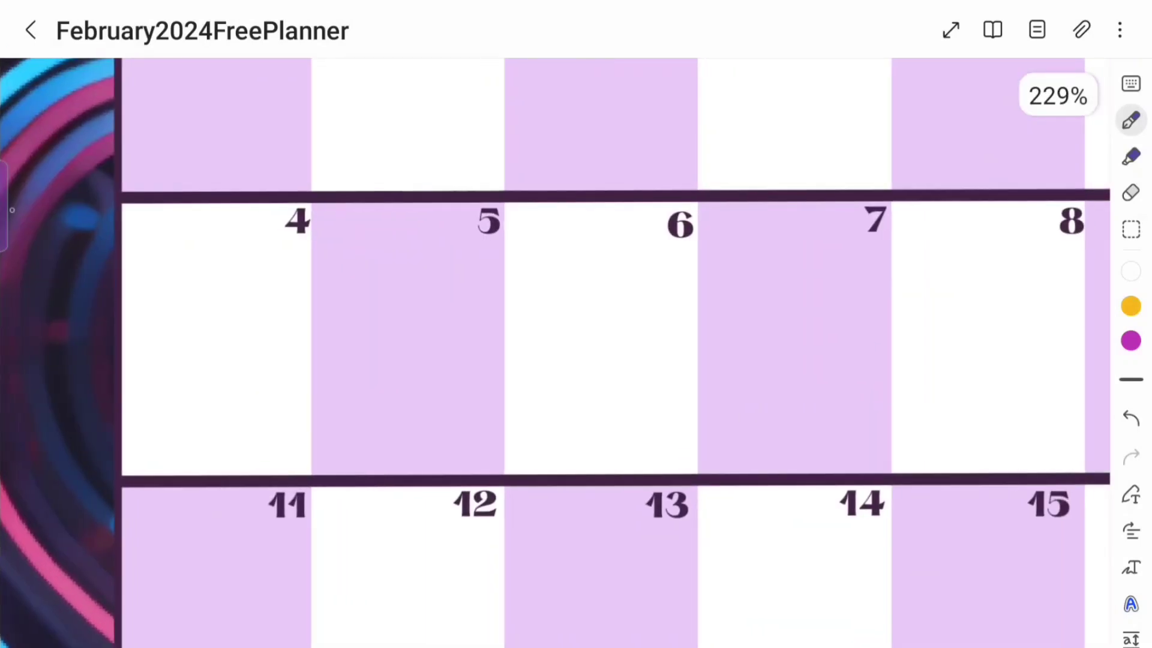
{"action": "left_click_drag", "start_coordinate": [5, 270], "coordinate": [180, 270]}
{"action": "mouse_move", "coordinate": [98, 369]}
{"action": "left_mouse_down"}
{"action": "mouse_move", "coordinate": [432, 342]}
{"action": "mouse_move", "coordinate": [396, 285]}
{"action": "mouse_move", "coordinate": [343, 244]}
{"action": "left_mouse_up"}
{"action": "scroll", "coordinate": [472, 256], "scroll_direction": "up", "scroll_amount": 4}
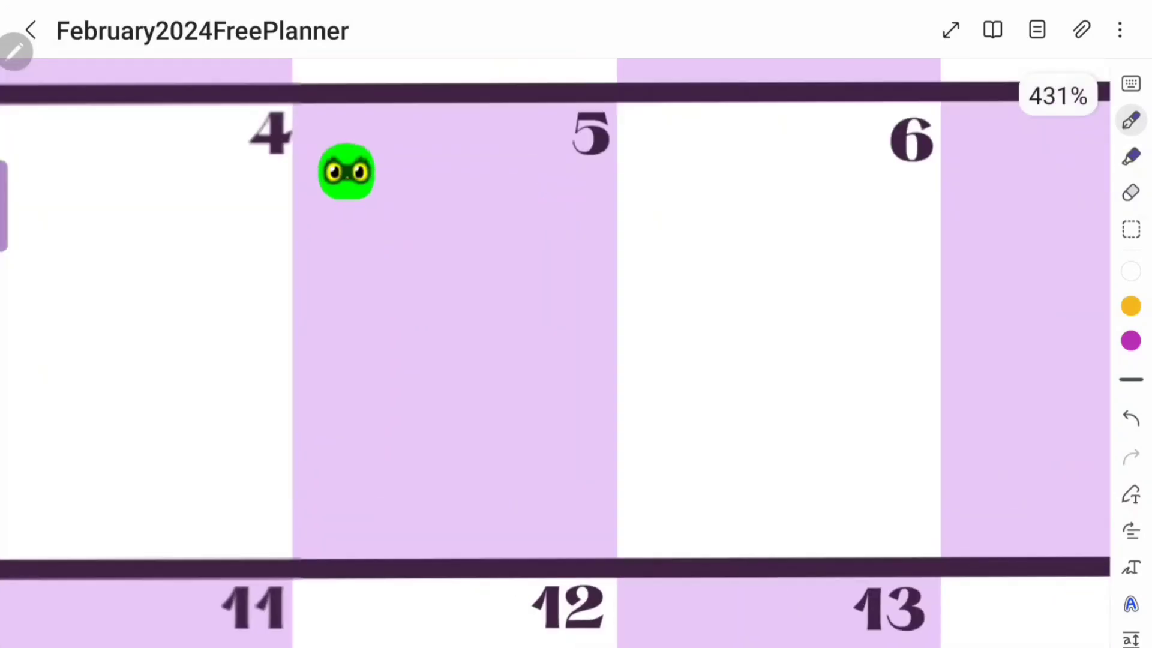
{"action": "scroll", "coordinate": [471, 256], "scroll_direction": "up", "scroll_amount": 2}
Handwrite 'Study Spanish' below the owl on Feb 5
{"action": "left_click_drag", "start_coordinate": [176, 303], "coordinate": [146, 336]}
{"action": "mouse_move", "coordinate": [177, 300]}
{"action": "left_mouse_down"}
{"action": "mouse_move", "coordinate": [195, 333]}
{"action": "mouse_move", "coordinate": [233, 289]}
{"action": "left_mouse_up"}
{"action": "left_click_drag", "start_coordinate": [256, 310], "coordinate": [245, 359]}
{"action": "left_click_drag", "start_coordinate": [329, 293], "coordinate": [298, 330]}
{"action": "left_click_drag", "start_coordinate": [308, 308], "coordinate": [351, 331]}
{"action": "left_click_drag", "start_coordinate": [441, 306], "coordinate": [420, 329]}
{"action": "left_click_drag", "start_coordinate": [450, 278], "coordinate": [473, 327]}
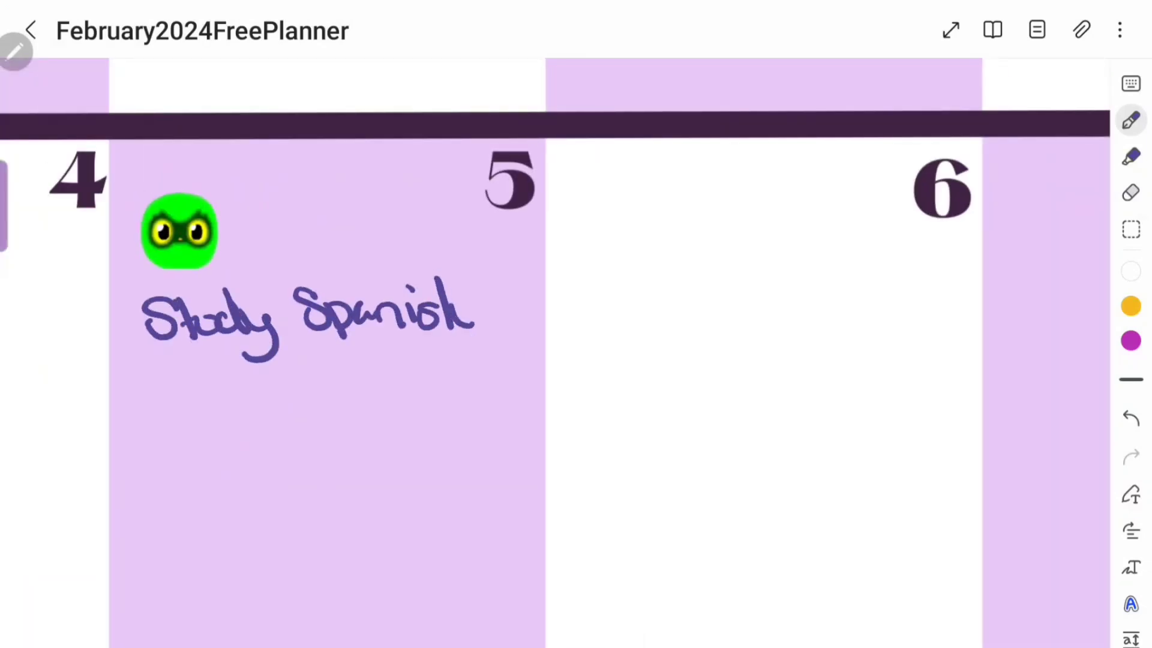
{"action": "scroll", "coordinate": [576, 361], "scroll_direction": "down", "scroll_amount": 5}
{"action": "scroll", "coordinate": [576, 360], "scroll_direction": "down", "scroll_amount": 2}
{"action": "scroll", "coordinate": [577, 360], "scroll_direction": "right", "scroll_amount": 5}
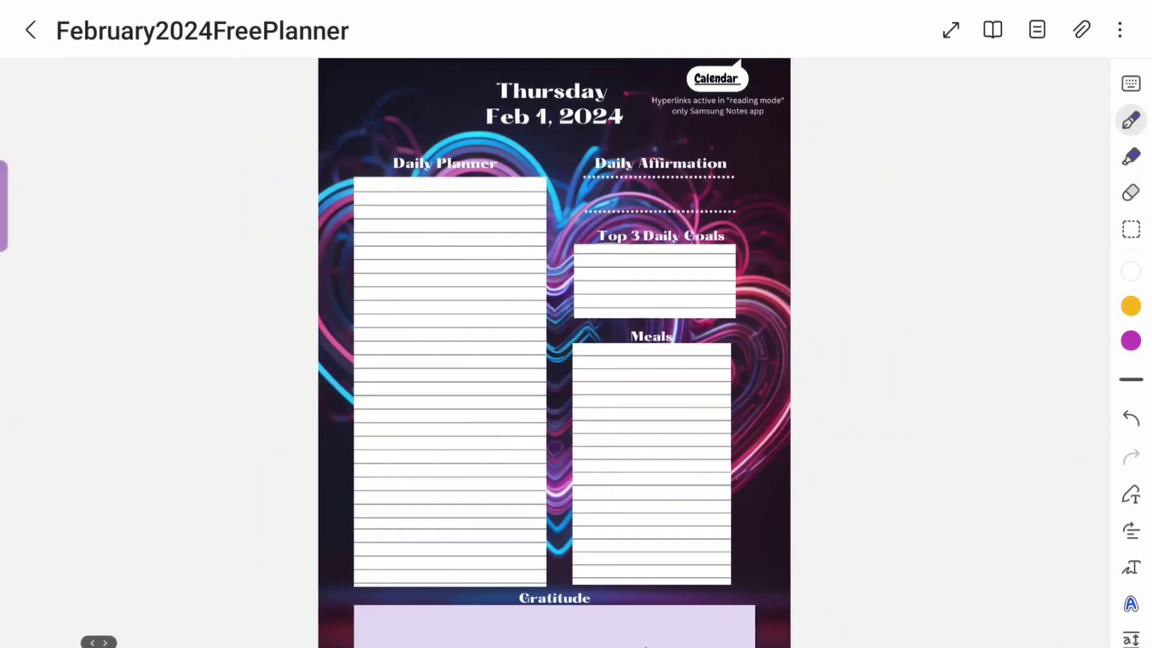
{"action": "scroll", "coordinate": [576, 361], "scroll_direction": "up", "scroll_amount": 5}
{"action": "scroll", "coordinate": [576, 361], "scroll_direction": "up", "scroll_amount": 3}
{"action": "scroll", "coordinate": [576, 360], "scroll_direction": "up", "scroll_amount": 5}
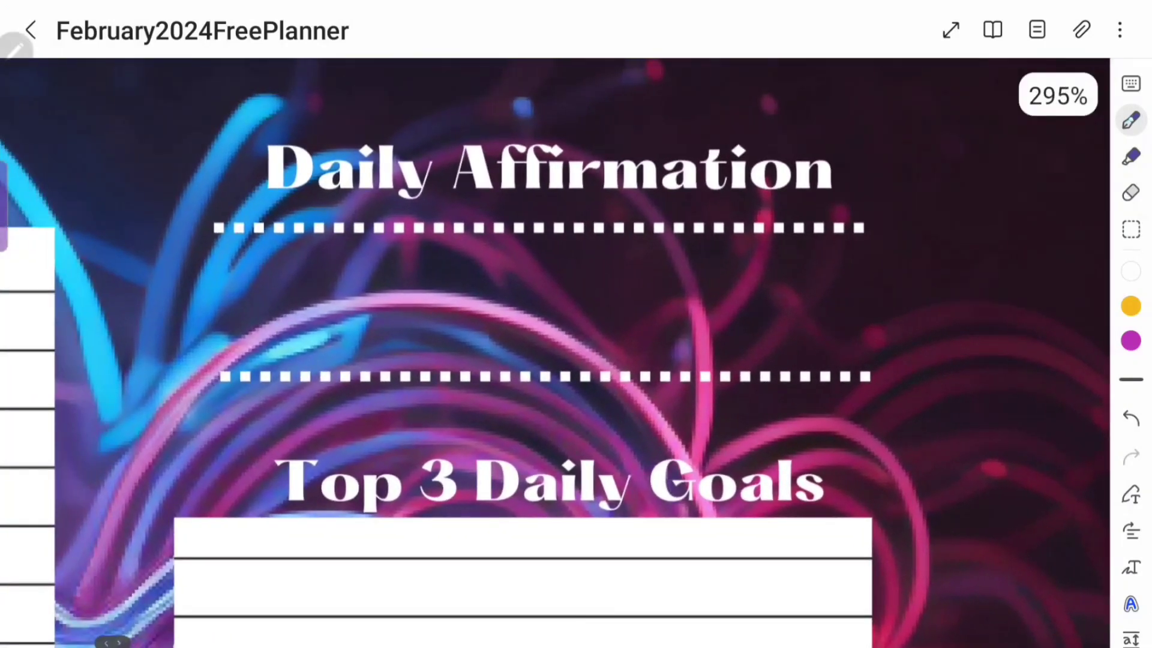
Switch the pen to white ink and write 'I am enough!' as the Feb 1 affirmation
{"action": "left_click", "coordinate": [1131, 120]}
{"action": "left_click_drag", "start_coordinate": [864, 365], "coordinate": [1008, 364]}
{"action": "left_click", "coordinate": [920, 364]}
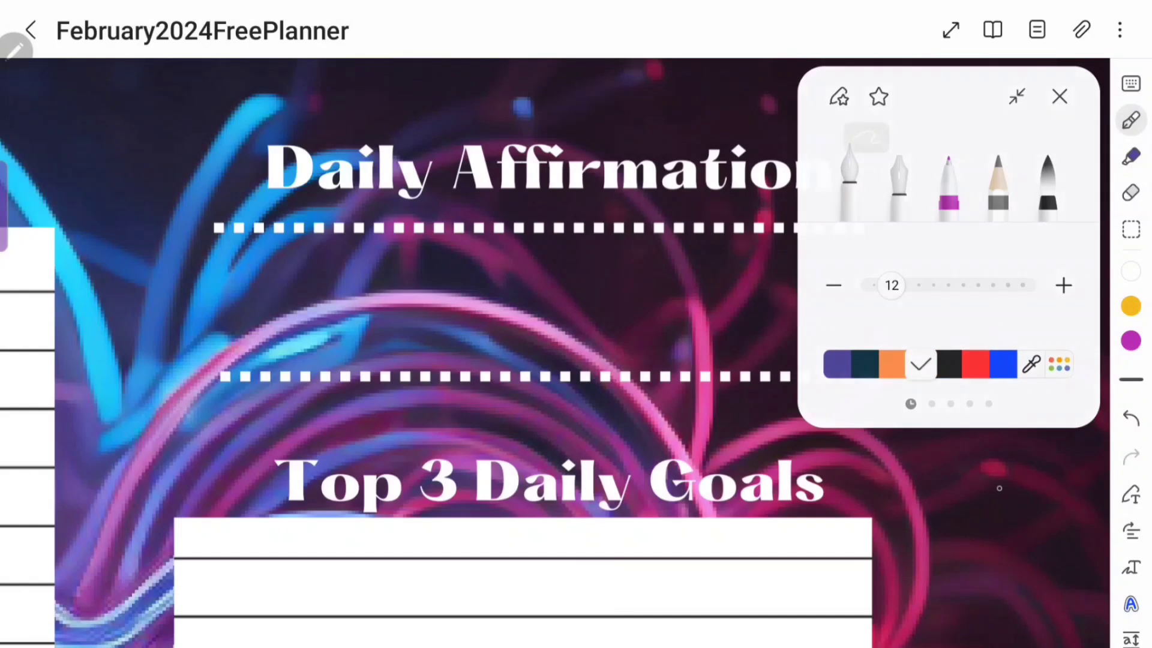
{"action": "left_click", "coordinate": [1130, 270]}
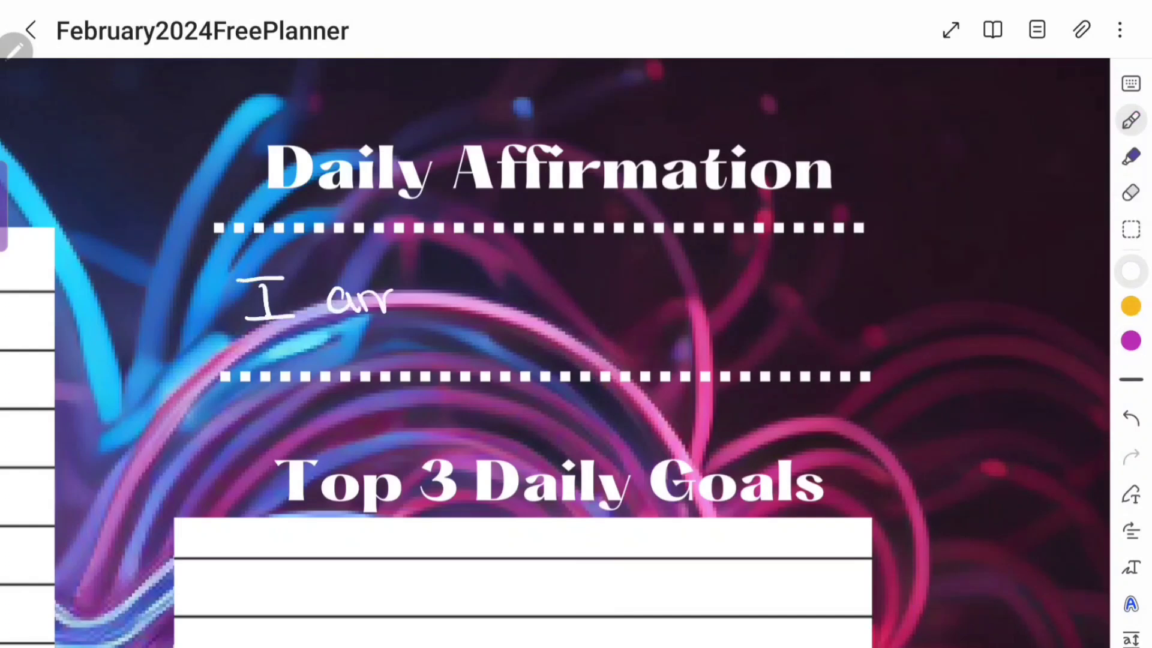
{"action": "left_click_drag", "start_coordinate": [565, 297], "coordinate": [541, 341]}
{"action": "left_click_drag", "start_coordinate": [584, 266], "coordinate": [617, 314]}
{"action": "left_click_drag", "start_coordinate": [625, 263], "coordinate": [629, 303]}
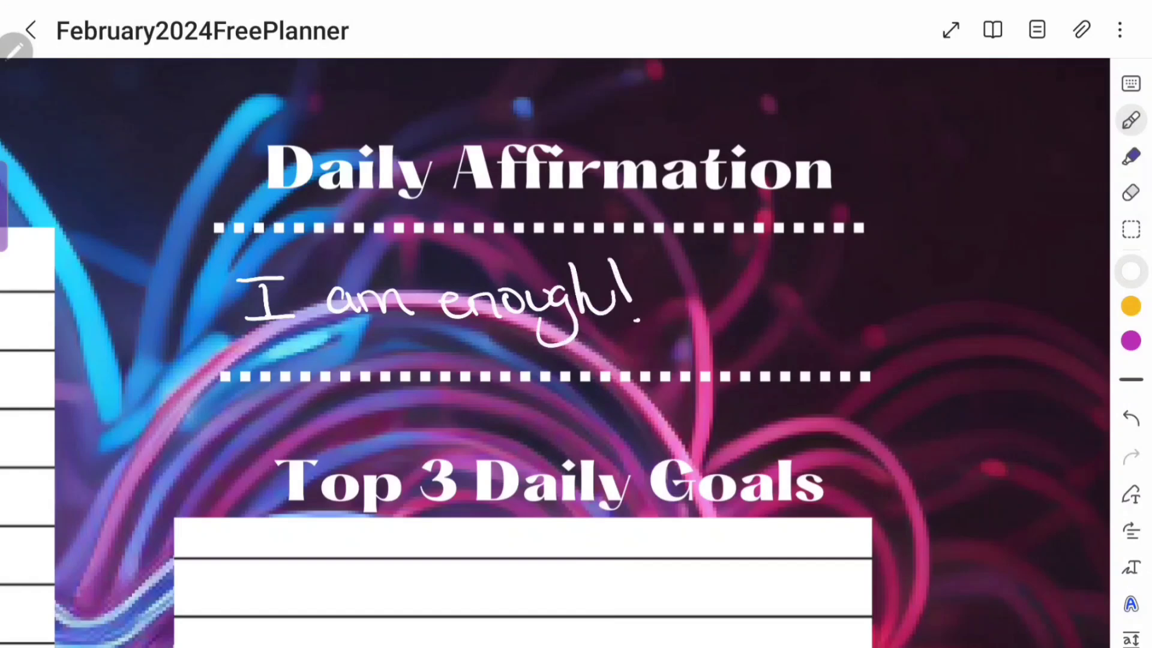
{"action": "scroll", "coordinate": [556, 353], "scroll_direction": "down", "scroll_amount": 5}
Draw purple highlighter checkboxes beside the Top 3 Daily Goals lines
{"action": "left_click", "coordinate": [1131, 156]}
{"action": "left_click_drag", "start_coordinate": [241, 297], "coordinate": [236, 379]}
{"action": "left_click_drag", "start_coordinate": [241, 414], "coordinate": [240, 437]}
Write 'Second top goal', then erase a mistake and write 'Third top goal'
{"action": "left_click", "coordinate": [1131, 120]}
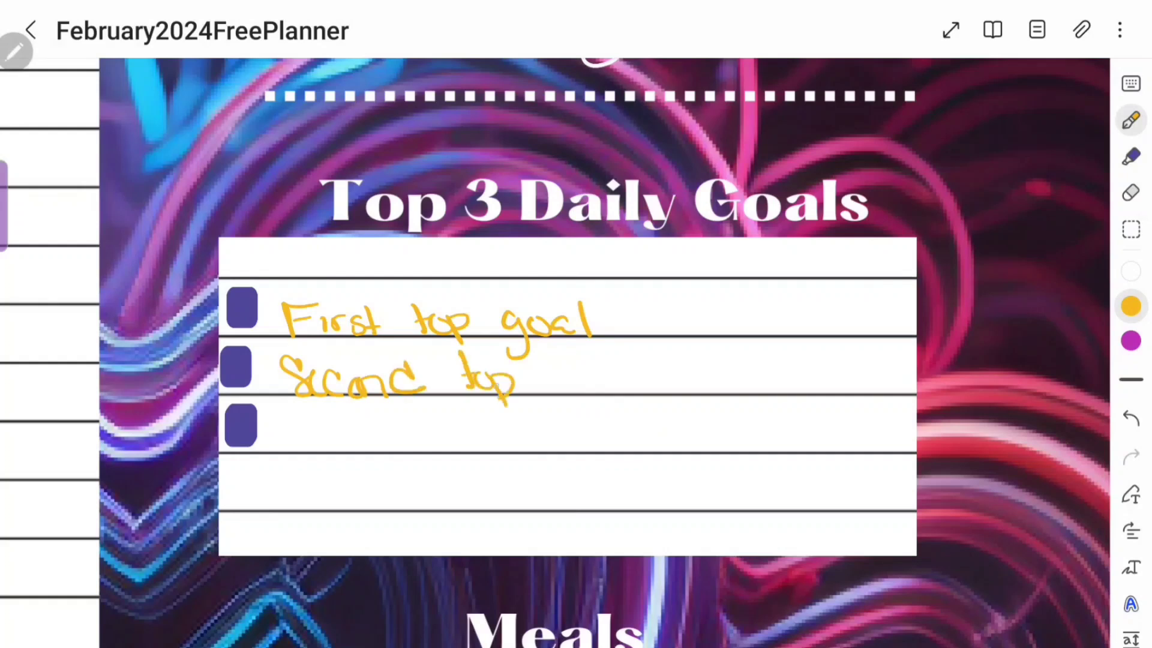
{"action": "left_click_drag", "start_coordinate": [566, 374], "coordinate": [556, 420]}
{"action": "left_click_drag", "start_coordinate": [586, 377], "coordinate": [596, 387]}
{"action": "left_click_drag", "start_coordinate": [604, 378], "coordinate": [615, 382]}
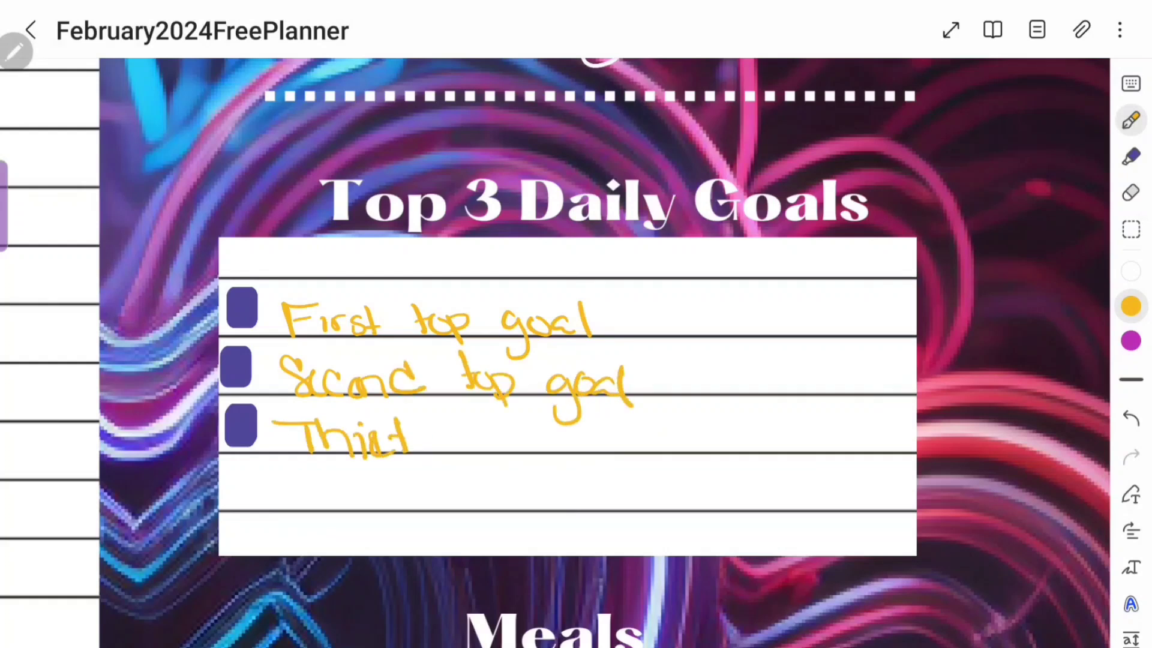
{"action": "left_click", "coordinate": [1130, 193]}
{"action": "mouse_move", "coordinate": [337, 425]}
{"action": "left_mouse_down"}
{"action": "mouse_move", "coordinate": [423, 437]}
{"action": "mouse_move", "coordinate": [450, 461]}
{"action": "left_mouse_up"}
{"action": "left_click", "coordinate": [1131, 120]}
{"action": "left_click_drag", "start_coordinate": [438, 437], "coordinate": [456, 432]}
{"action": "left_click_drag", "start_coordinate": [470, 431], "coordinate": [501, 438]}
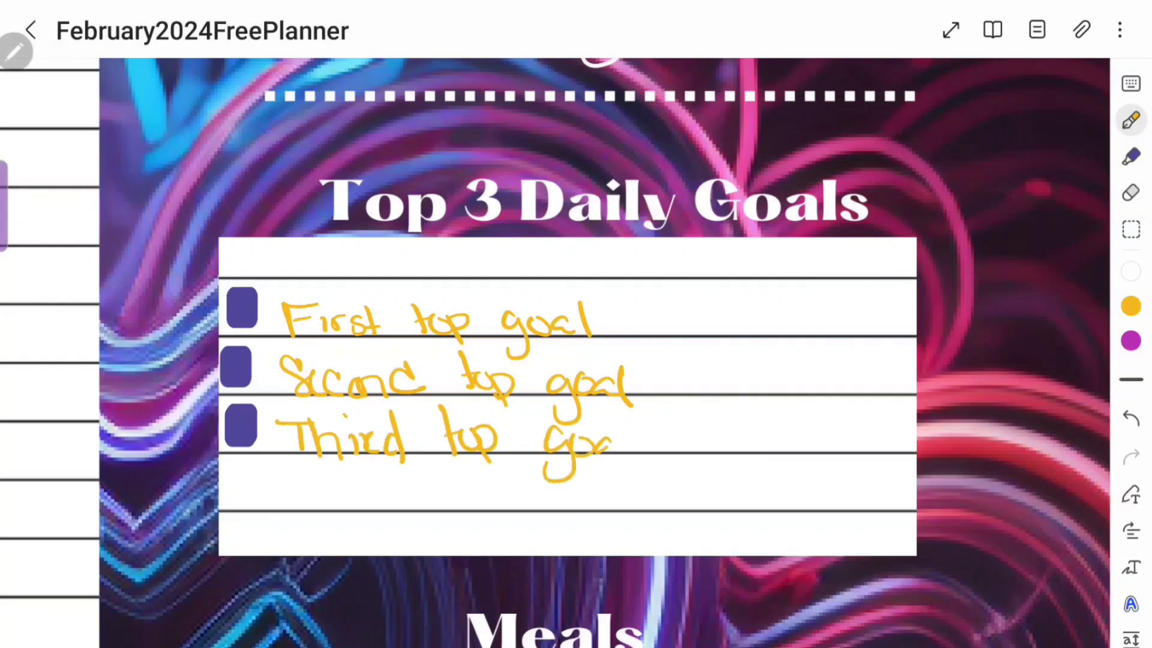
{"action": "left_click_drag", "start_coordinate": [632, 416], "coordinate": [634, 461]}
{"action": "scroll", "coordinate": [577, 360], "scroll_direction": "down", "scroll_amount": 5}
{"action": "scroll", "coordinate": [576, 361], "scroll_direction": "down", "scroll_amount": 3}
Add three more purple highlighter checkboxes to the Meals lines
{"action": "left_click", "coordinate": [1131, 157]}
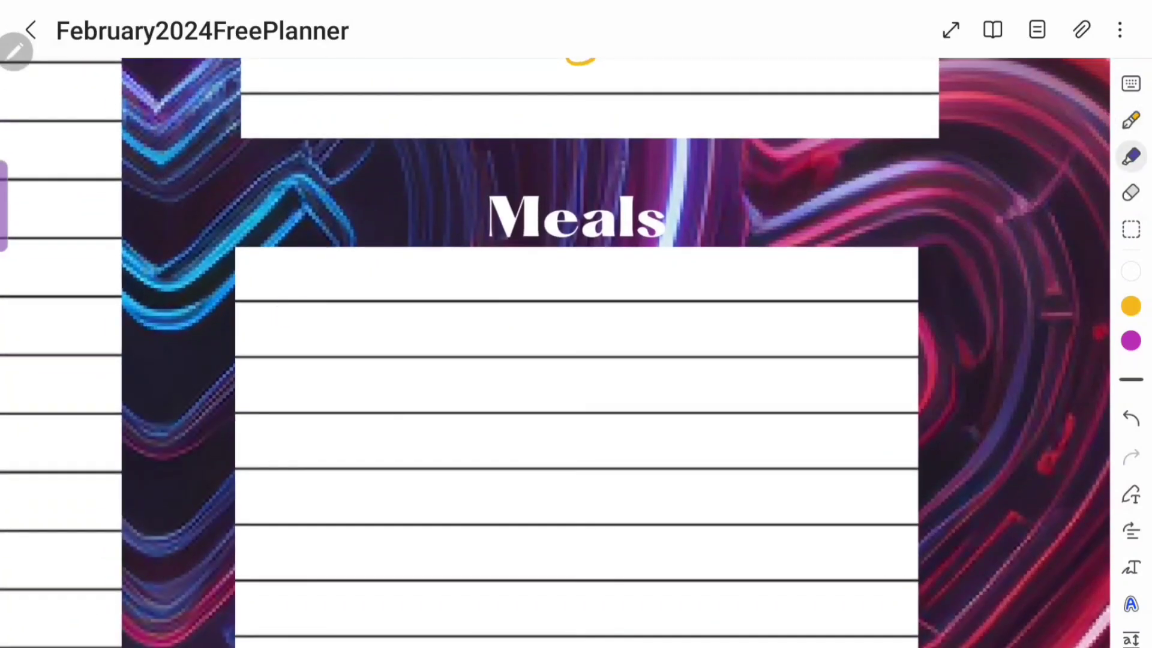
{"action": "left_click", "coordinate": [258, 505]}
{"action": "left_click", "coordinate": [261, 562]}
{"action": "left_click", "coordinate": [265, 616]}
In purple pen, write 'More food', 'Something to drink' and 'Something else to drink'
{"action": "left_click", "coordinate": [1132, 120]}
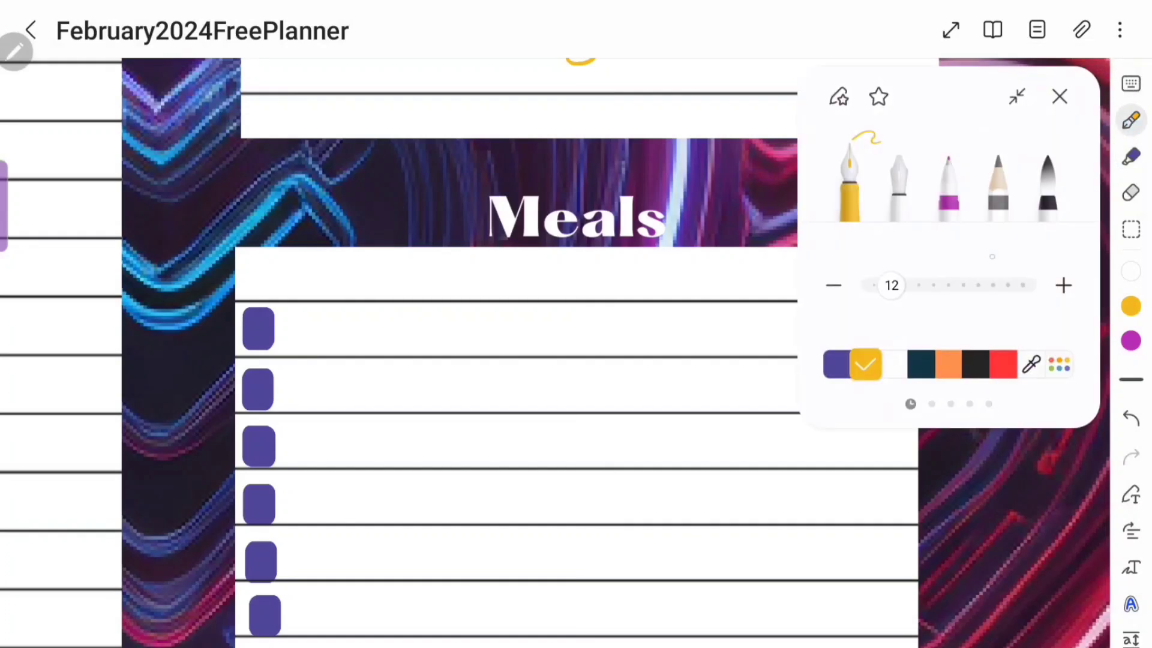
{"action": "left_click", "coordinate": [852, 364]}
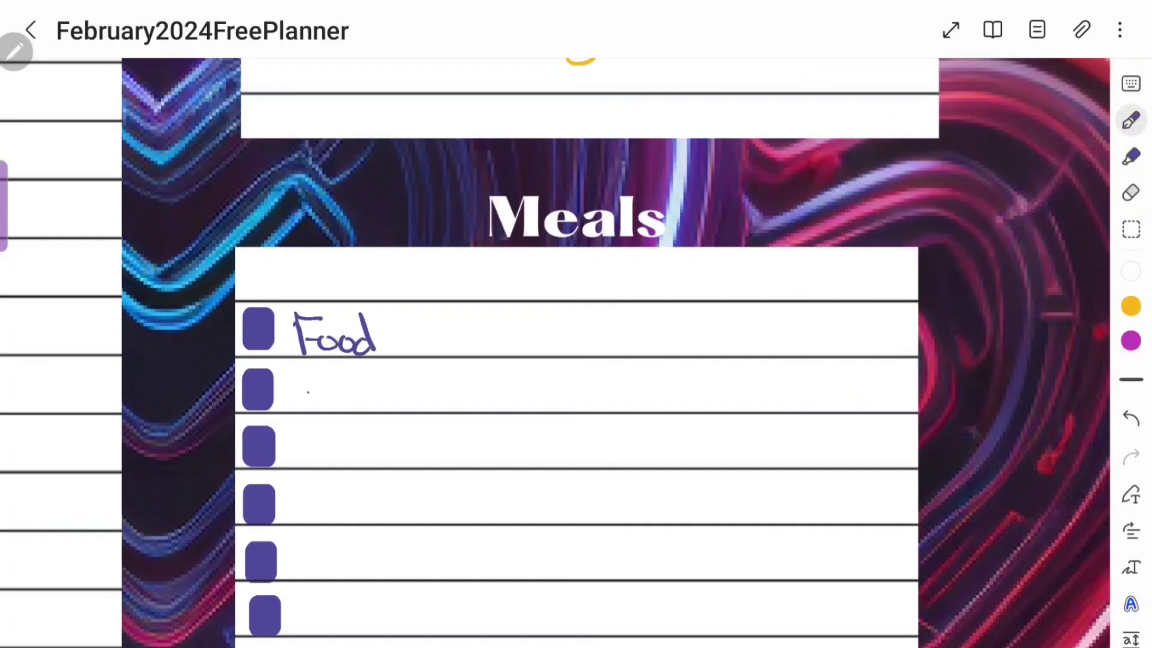
{"action": "left_click_drag", "start_coordinate": [308, 391], "coordinate": [403, 410]}
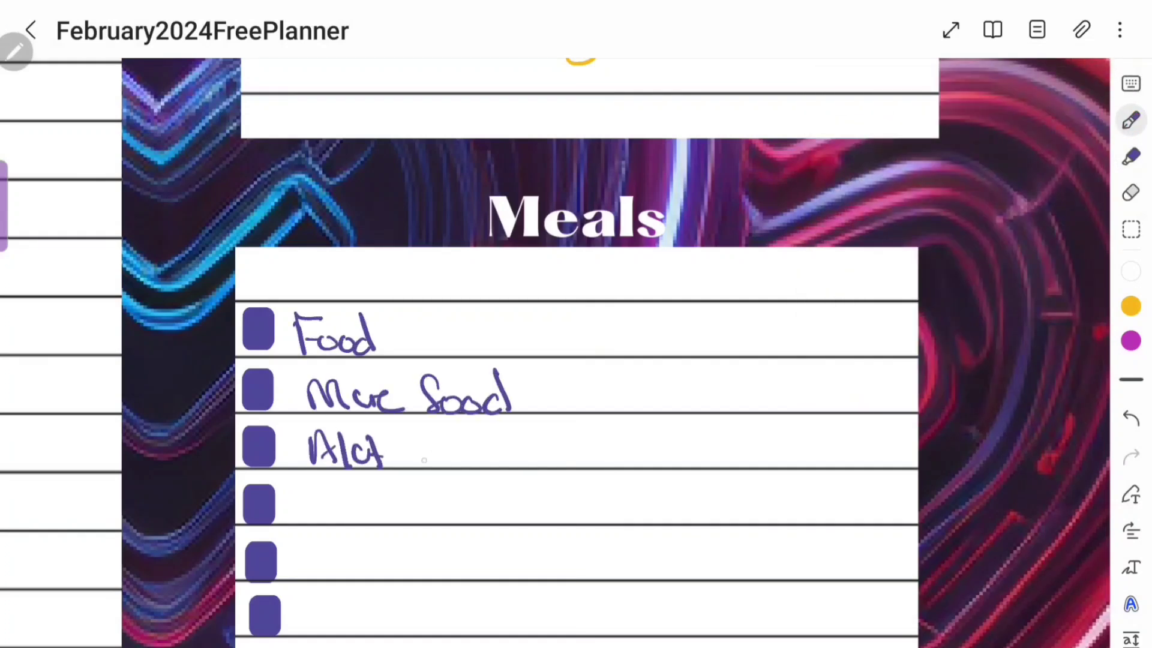
{"action": "mouse_move", "coordinate": [308, 493]}
{"action": "left_mouse_down"}
{"action": "mouse_move", "coordinate": [417, 518]}
{"action": "mouse_move", "coordinate": [564, 500]}
{"action": "mouse_move", "coordinate": [711, 521]}
{"action": "left_mouse_up"}
{"action": "left_click_drag", "start_coordinate": [720, 493], "coordinate": [730, 511]}
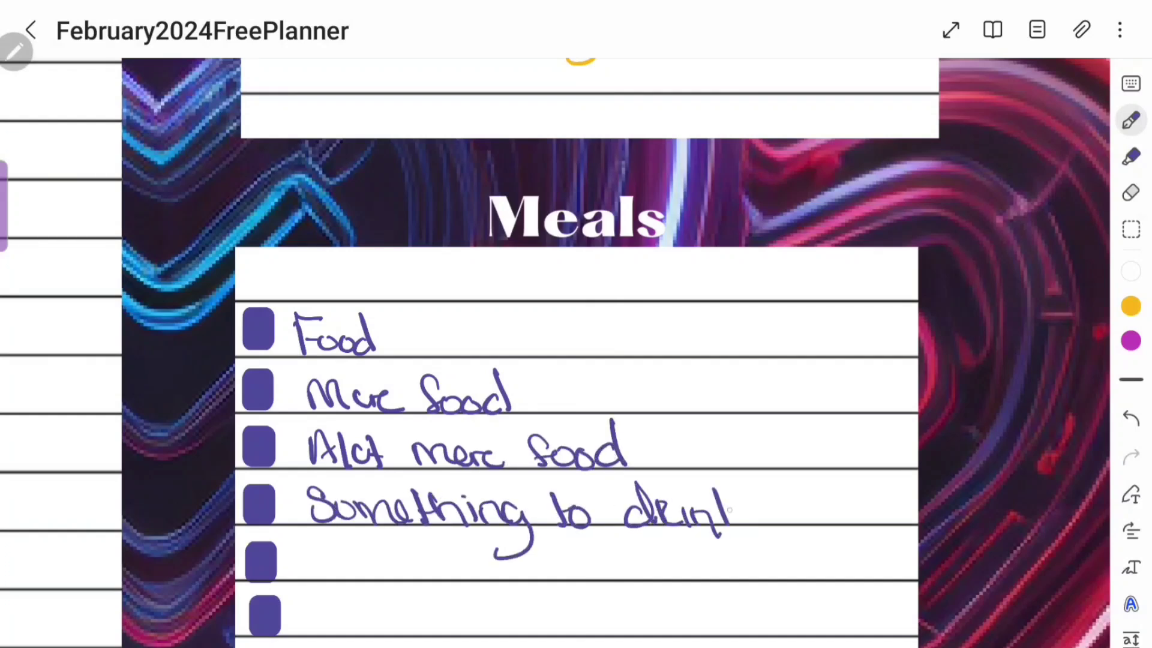
{"action": "left_click_drag", "start_coordinate": [477, 573], "coordinate": [533, 602]}
{"action": "left_click_drag", "start_coordinate": [559, 571], "coordinate": [699, 576]}
{"action": "left_click_drag", "start_coordinate": [731, 568], "coordinate": [773, 576]}
{"action": "scroll", "coordinate": [576, 360], "scroll_direction": "down", "scroll_amount": 3}
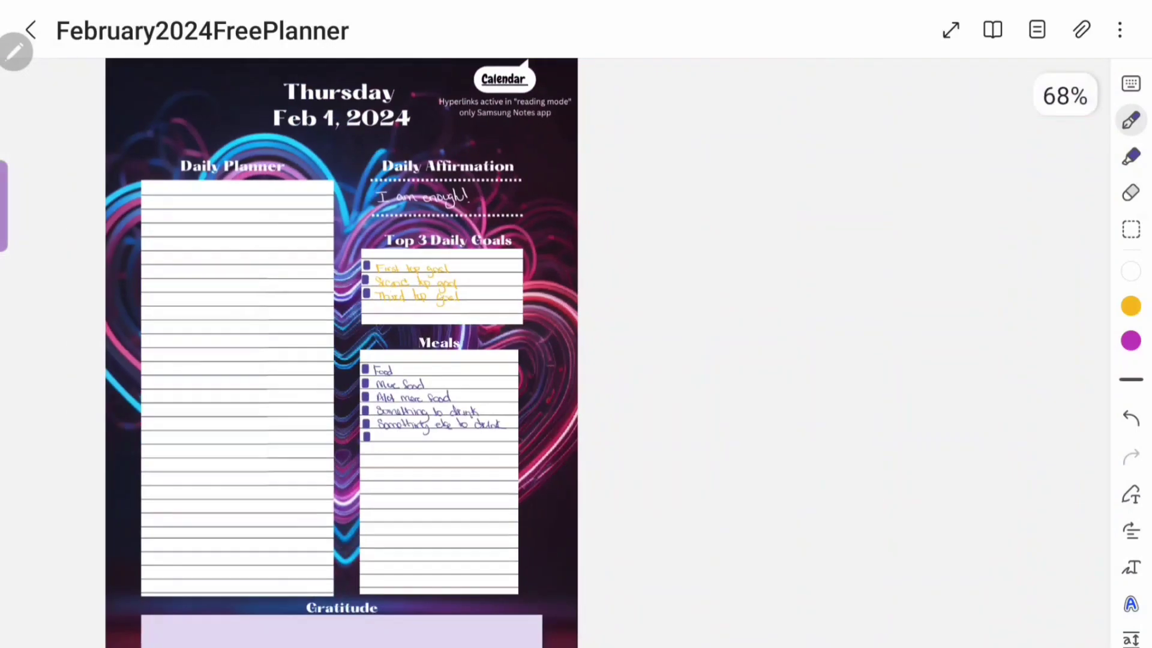
Draw four purple highlighter checkboxes beside the Daily Planner lines
{"action": "left_click_drag", "start_coordinate": [360, 361], "coordinate": [573, 361]}
{"action": "scroll", "coordinate": [577, 360], "scroll_direction": "up", "scroll_amount": 2}
{"action": "scroll", "coordinate": [387, 270], "scroll_direction": "up", "scroll_amount": 5}
{"action": "scroll", "coordinate": [576, 360], "scroll_direction": "up", "scroll_amount": 2}
{"action": "left_click", "coordinate": [1132, 156]}
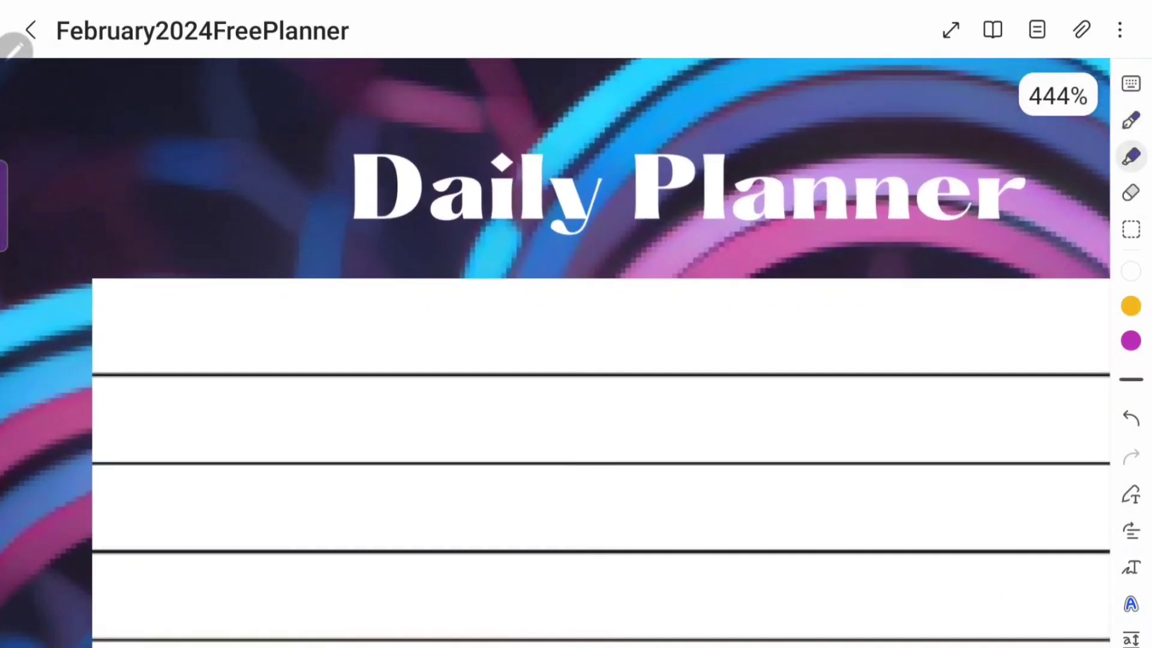
{"action": "left_click_drag", "start_coordinate": [133, 319], "coordinate": [133, 365]}
{"action": "left_click_drag", "start_coordinate": [127, 410], "coordinate": [127, 455]}
{"action": "left_click_drag", "start_coordinate": [124, 497], "coordinate": [133, 623]}
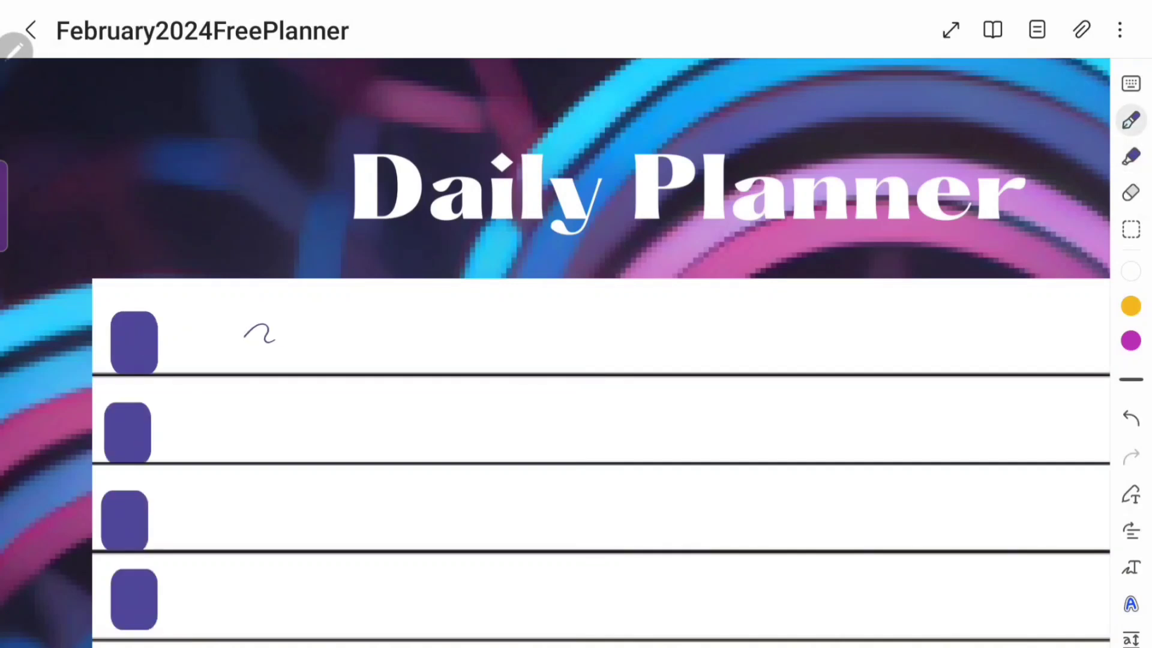
Write 'Something important' and 'Something else important' on the first two planner lines
{"action": "mouse_move", "coordinate": [245, 335]}
{"action": "left_mouse_down"}
{"action": "mouse_move", "coordinate": [209, 364]}
{"action": "mouse_move", "coordinate": [410, 379]}
{"action": "mouse_move", "coordinate": [473, 415]}
{"action": "left_mouse_up"}
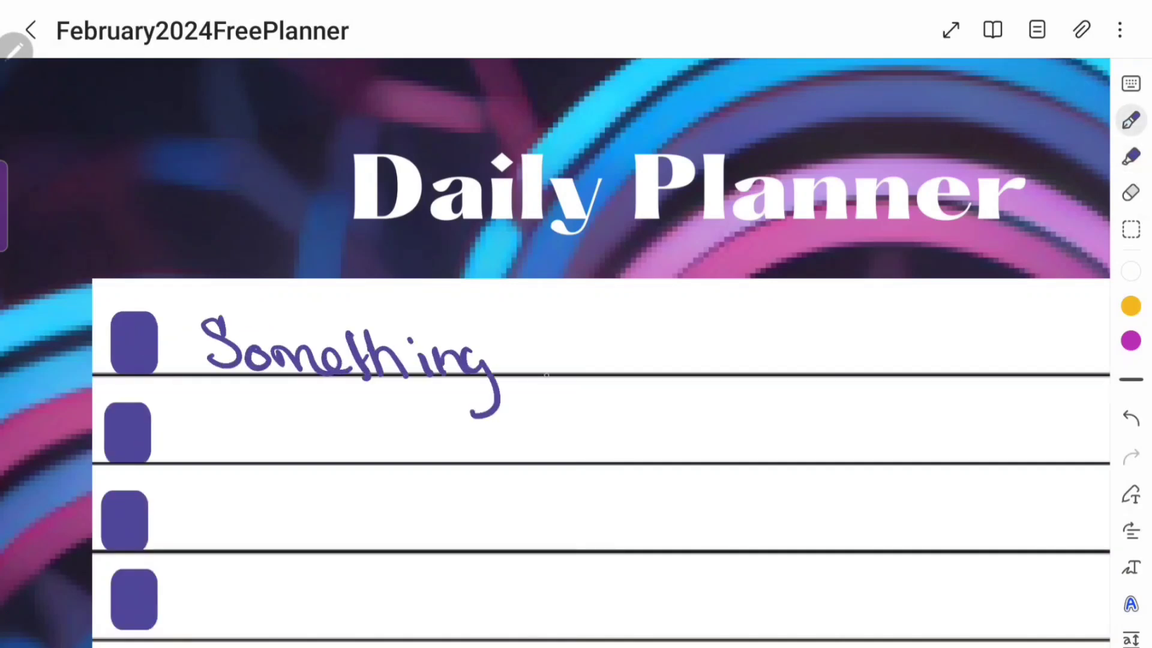
{"action": "mouse_move", "coordinate": [533, 347]}
{"action": "left_mouse_down"}
{"action": "mouse_move", "coordinate": [609, 378]}
{"action": "mouse_move", "coordinate": [811, 361]}
{"action": "left_mouse_up"}
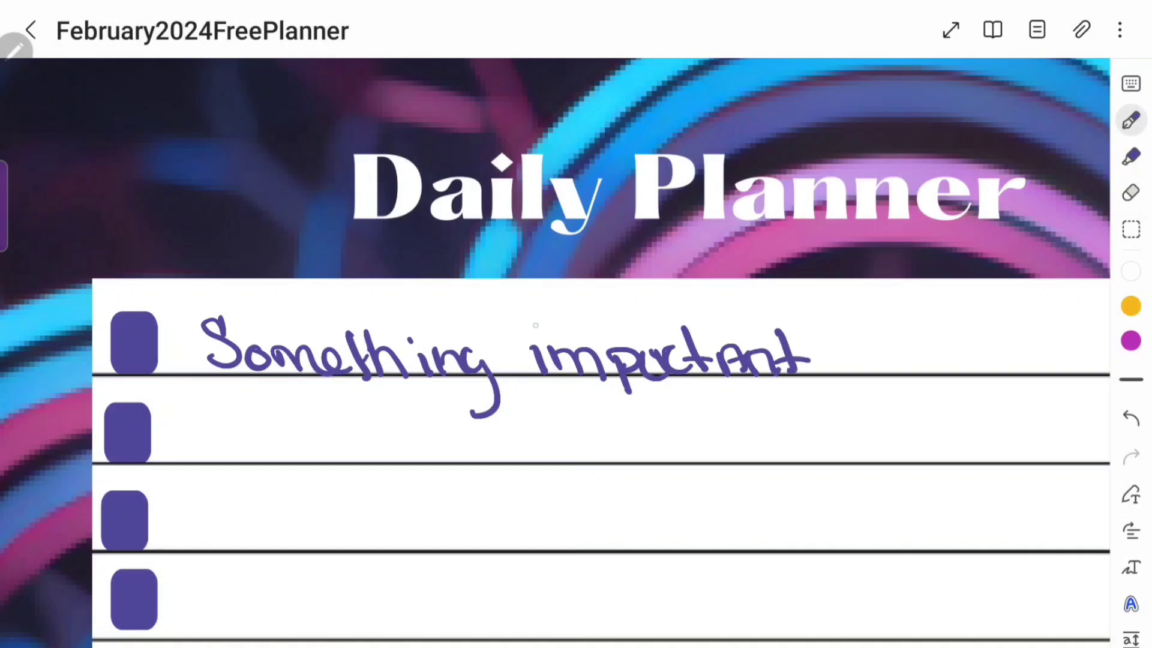
{"action": "mouse_move", "coordinate": [206, 410]}
{"action": "left_mouse_down"}
{"action": "mouse_move", "coordinate": [184, 431]}
{"action": "mouse_move", "coordinate": [366, 464]}
{"action": "mouse_move", "coordinate": [445, 500]}
{"action": "left_mouse_up"}
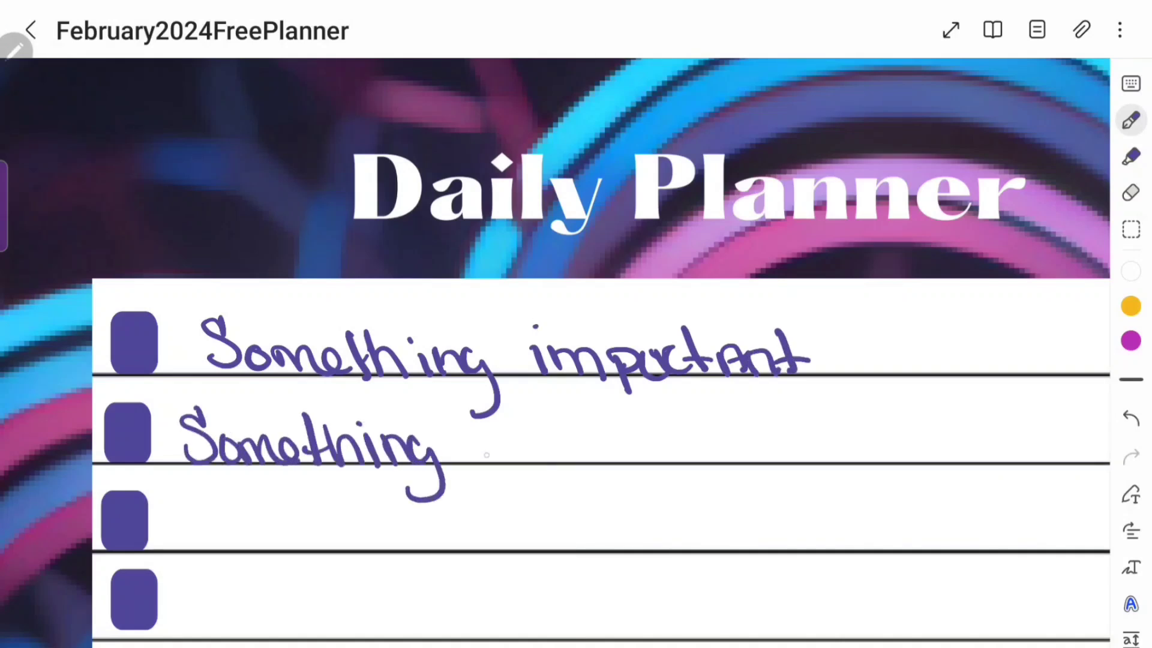
{"action": "left_click_drag", "start_coordinate": [477, 446], "coordinate": [515, 461]}
{"action": "left_click_drag", "start_coordinate": [504, 424], "coordinate": [544, 460]}
{"action": "mouse_move", "coordinate": [624, 436]}
{"action": "left_mouse_down"}
{"action": "mouse_move", "coordinate": [729, 463]}
{"action": "mouse_move", "coordinate": [811, 451]}
{"action": "mouse_move", "coordinate": [900, 455]}
{"action": "left_mouse_up"}
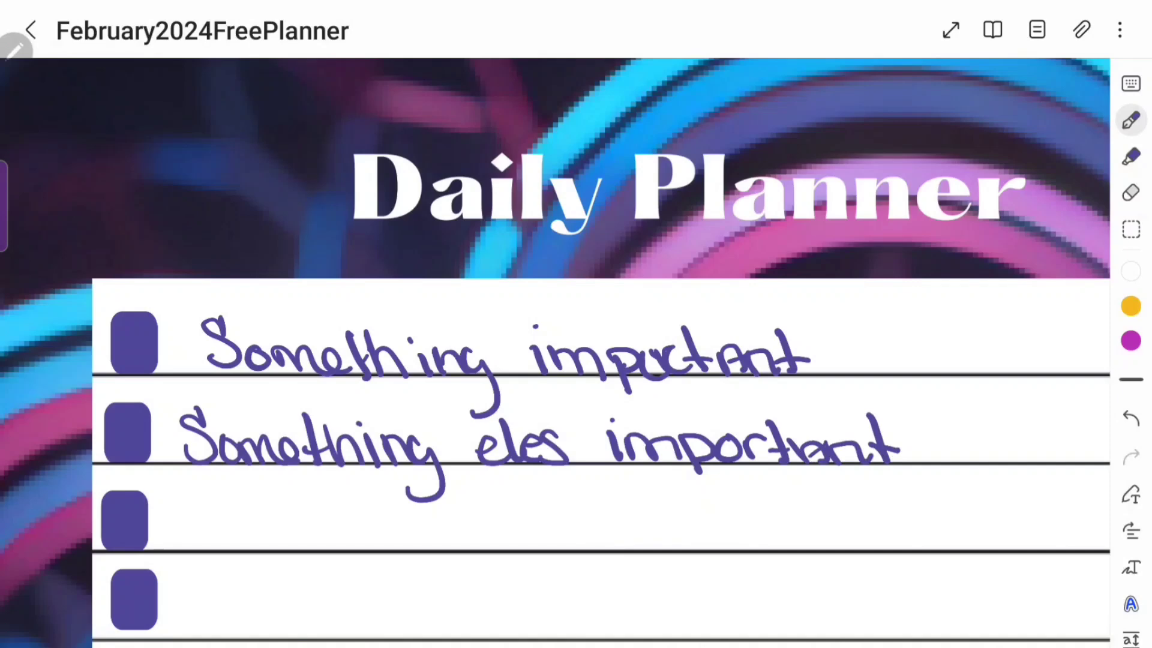
{"action": "scroll", "coordinate": [555, 354], "scroll_direction": "down", "scroll_amount": 3}
{"action": "mouse_move", "coordinate": [215, 353]}
{"action": "left_mouse_down"}
{"action": "mouse_move", "coordinate": [208, 393]}
{"action": "mouse_move", "coordinate": [311, 397]}
{"action": "left_mouse_up"}
{"action": "left_click_drag", "start_coordinate": [335, 349], "coordinate": [340, 389]}
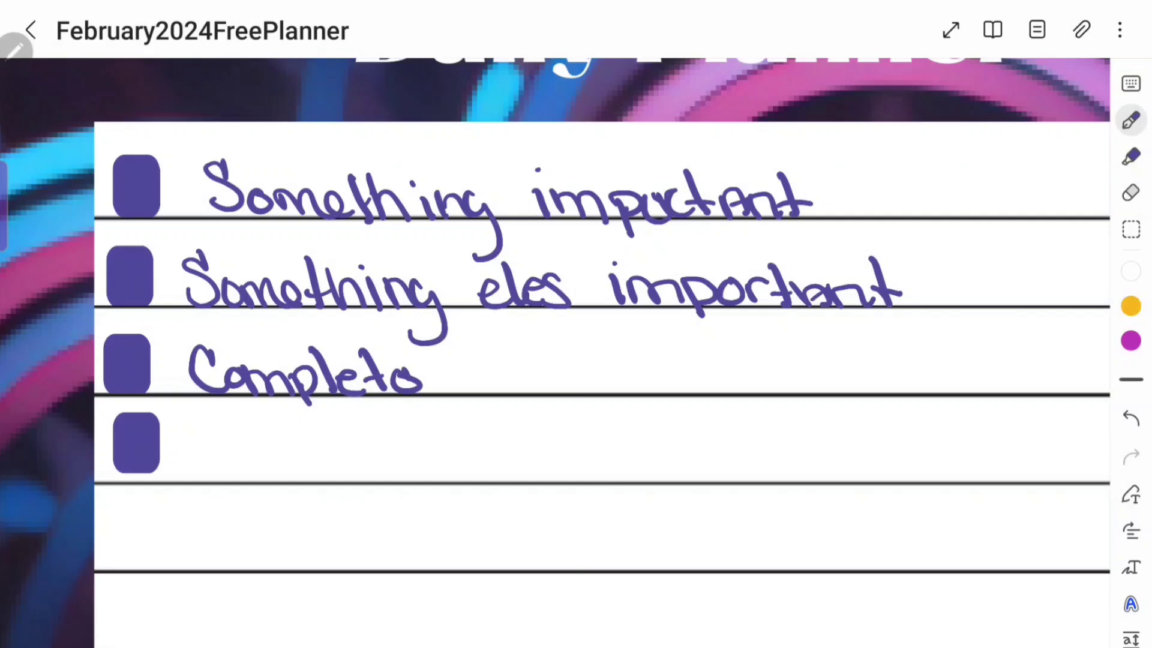
Write 'Completo una leccion de' on the third planner line
{"action": "left_click_drag", "start_coordinate": [455, 372], "coordinate": [490, 393]}
{"action": "left_click_drag", "start_coordinate": [494, 392], "coordinate": [539, 395]}
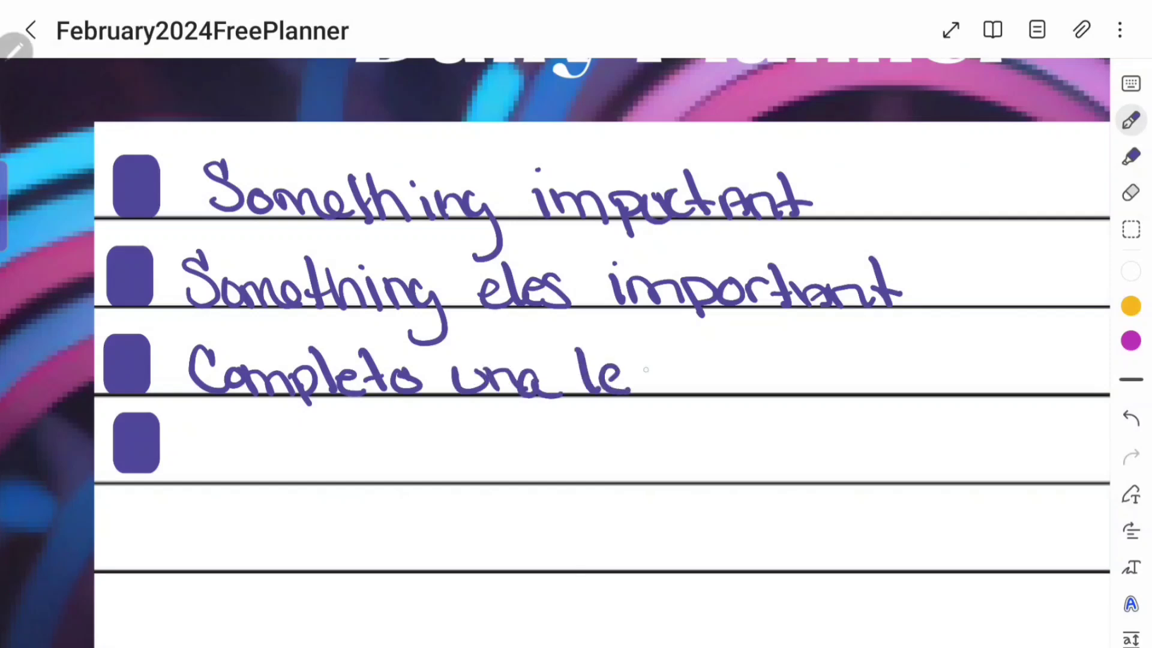
{"action": "left_click_drag", "start_coordinate": [720, 369], "coordinate": [755, 394]}
{"action": "left_click_drag", "start_coordinate": [721, 451], "coordinate": [442, 466]}
Finish the Spanish lesson task, then erase all handwriting from page 3 via the thumbnails
{"action": "left_click_drag", "start_coordinate": [477, 364], "coordinate": [450, 407]}
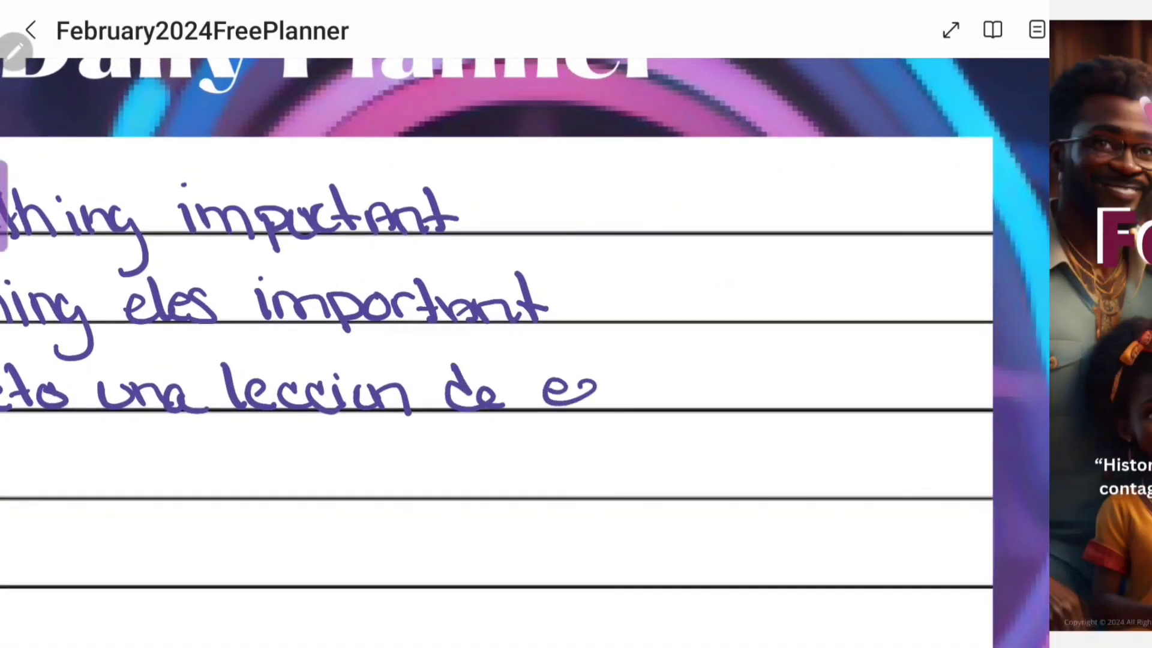
{"action": "mouse_move", "coordinate": [602, 386]}
{"action": "left_mouse_down"}
{"action": "mouse_move", "coordinate": [676, 396]}
{"action": "mouse_move", "coordinate": [748, 378]}
{"action": "left_mouse_up"}
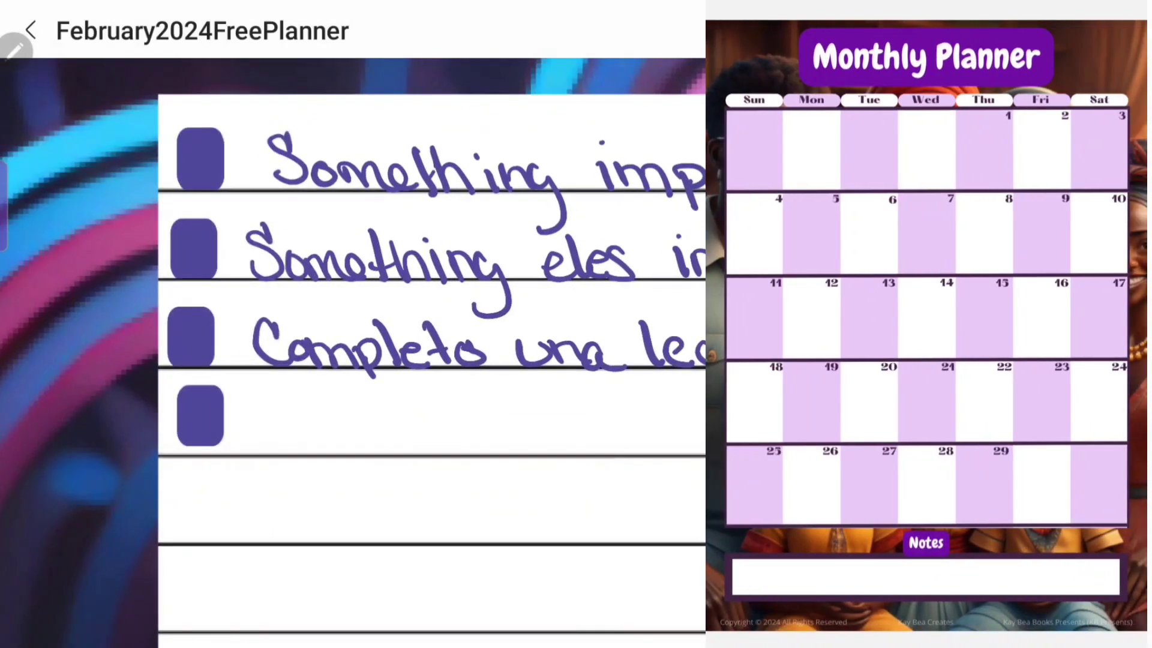
{"action": "scroll", "coordinate": [433, 361], "scroll_direction": "down", "scroll_amount": 5}
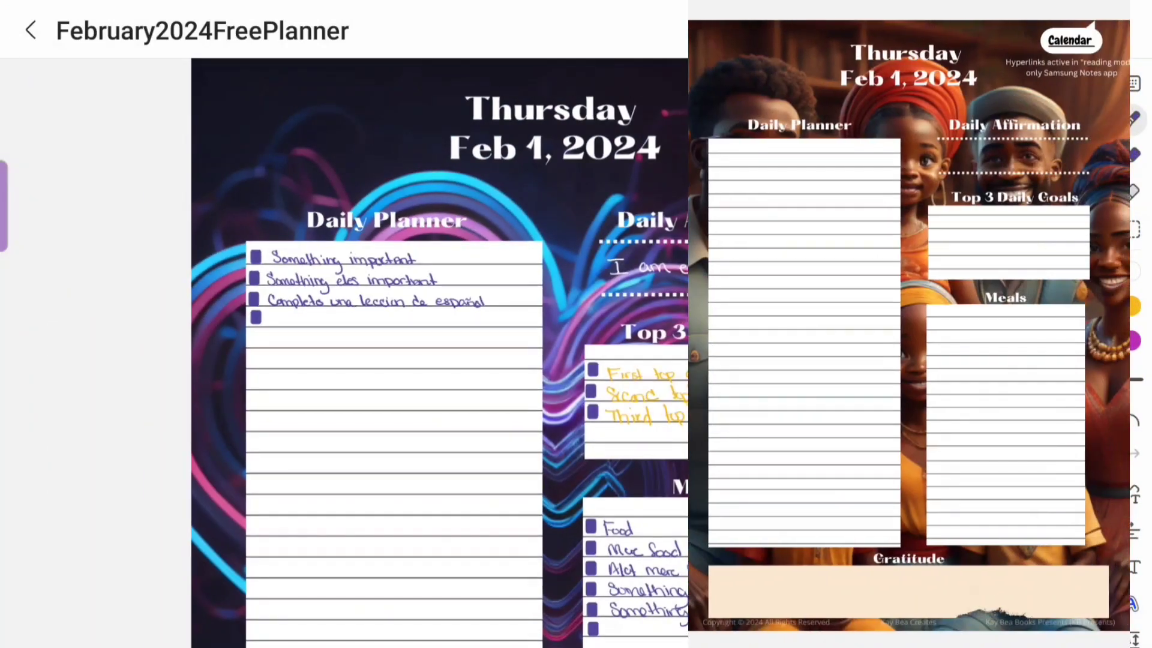
{"action": "left_click", "coordinate": [15, 51]}
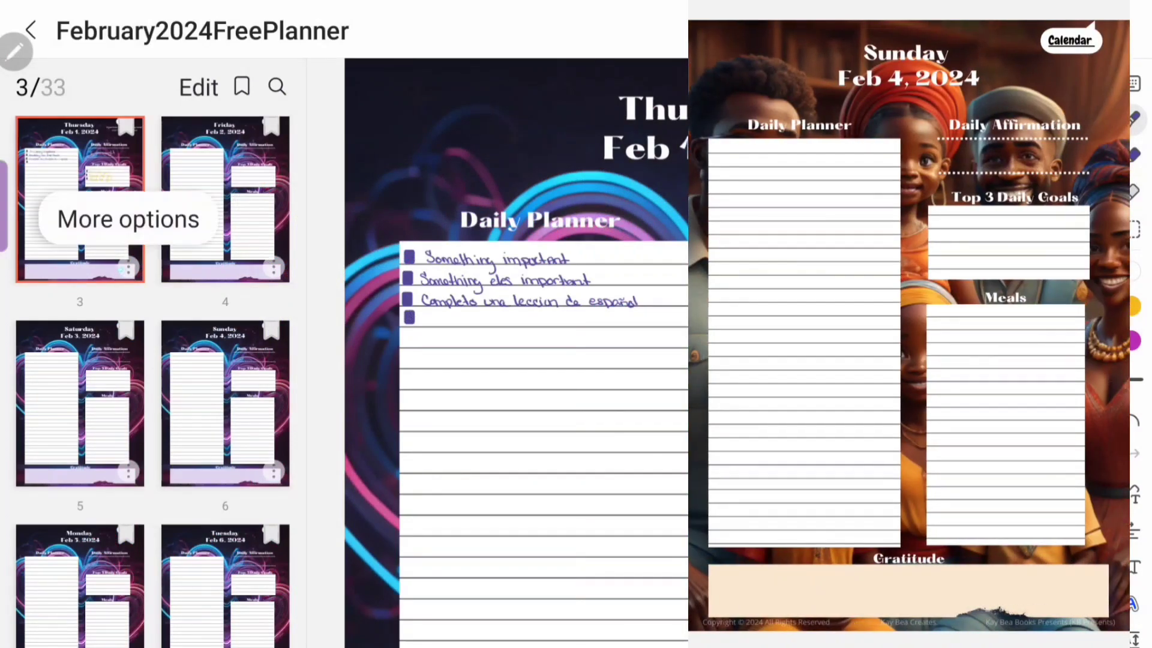
{"action": "left_click", "coordinate": [129, 268]}
{"action": "left_click", "coordinate": [168, 534]}
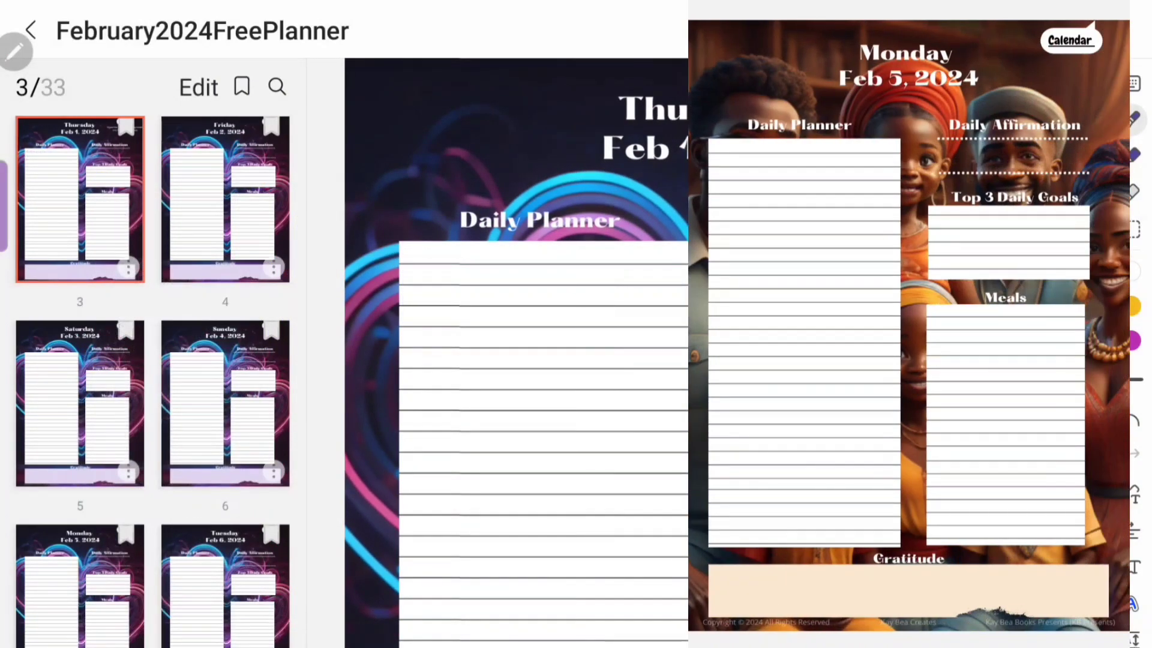
{"action": "left_click", "coordinate": [15, 51]}
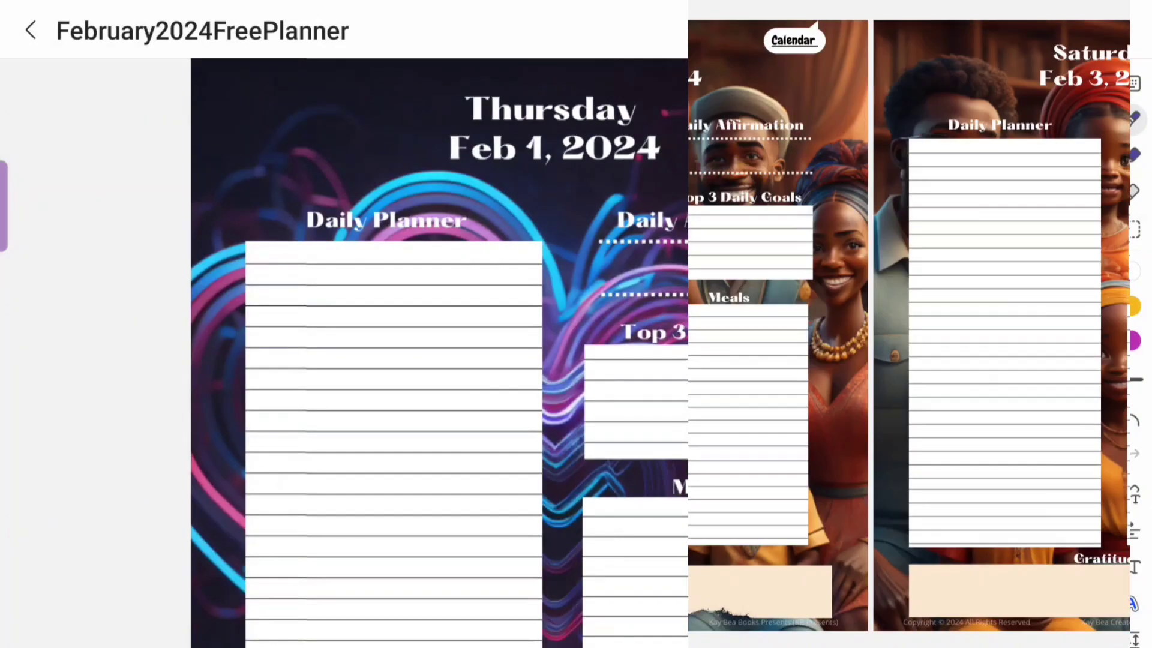
{"action": "scroll", "coordinate": [574, 309], "scroll_direction": "up", "scroll_amount": 10}
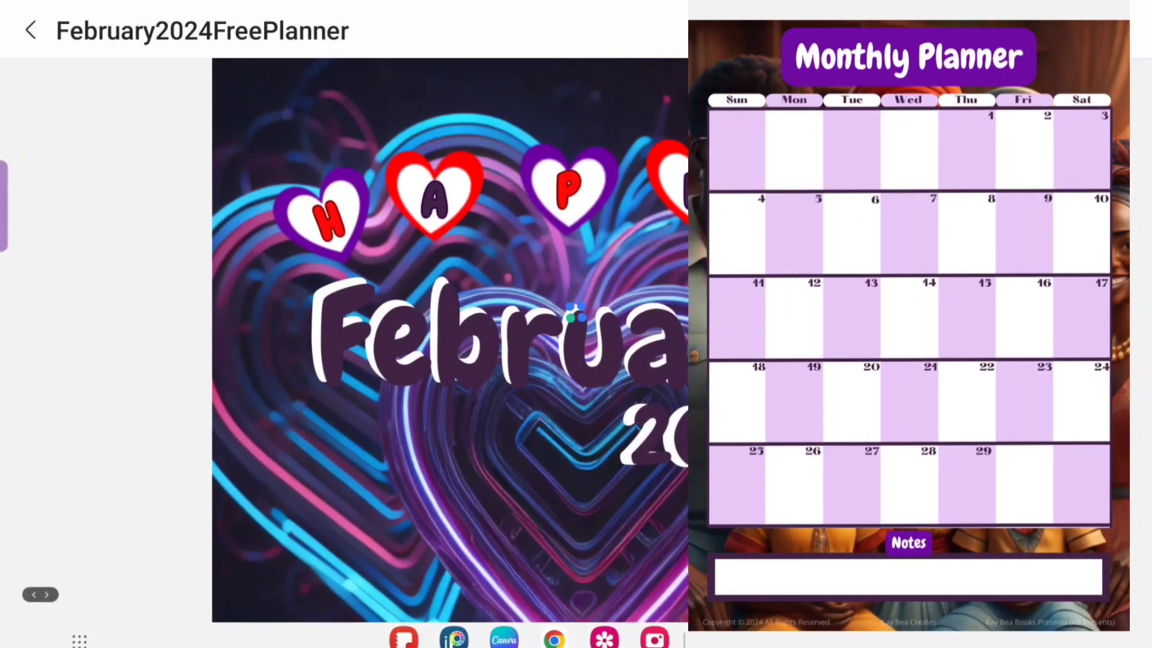